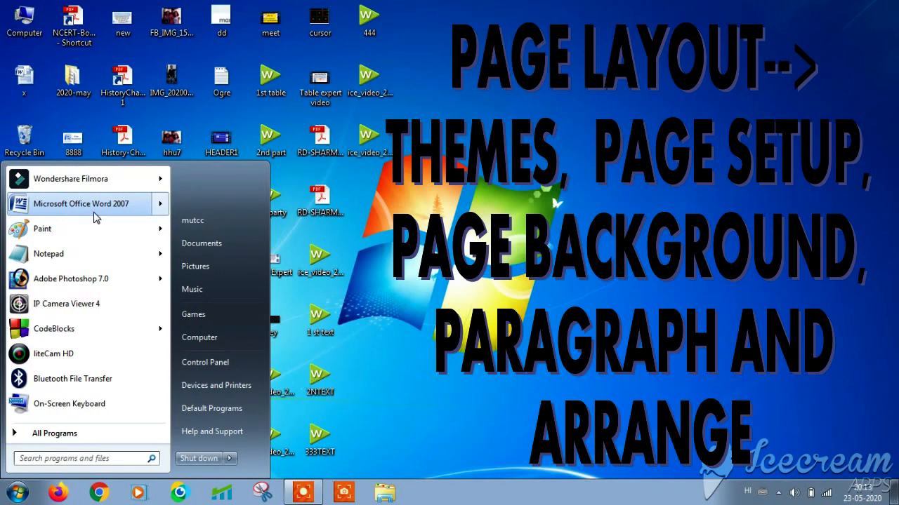
- Launch Word 2007 with a blank document, view Page Layout, then relaunch Word from the Start menu
click(92, 211)
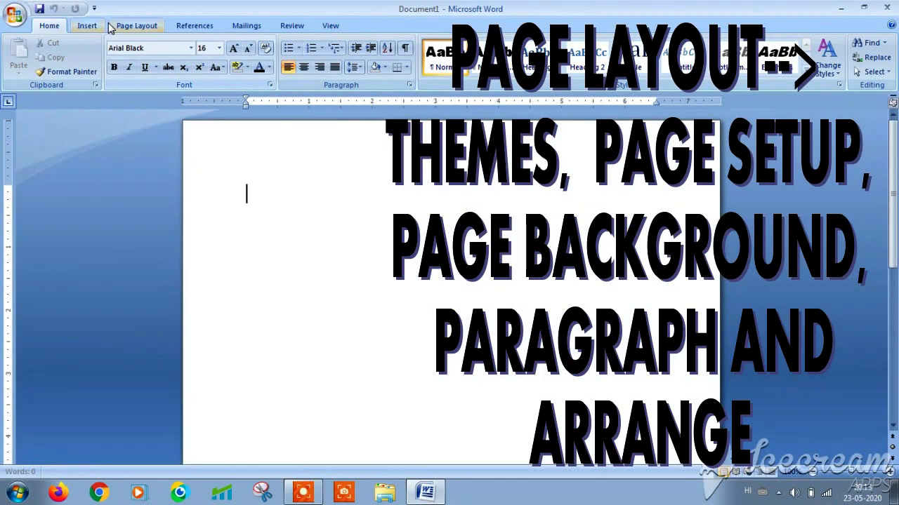
click(136, 26)
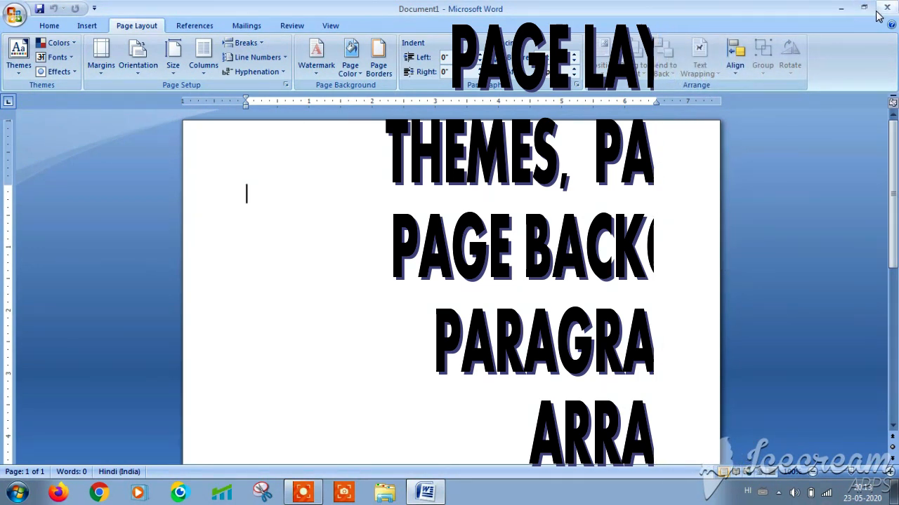
click(841, 9)
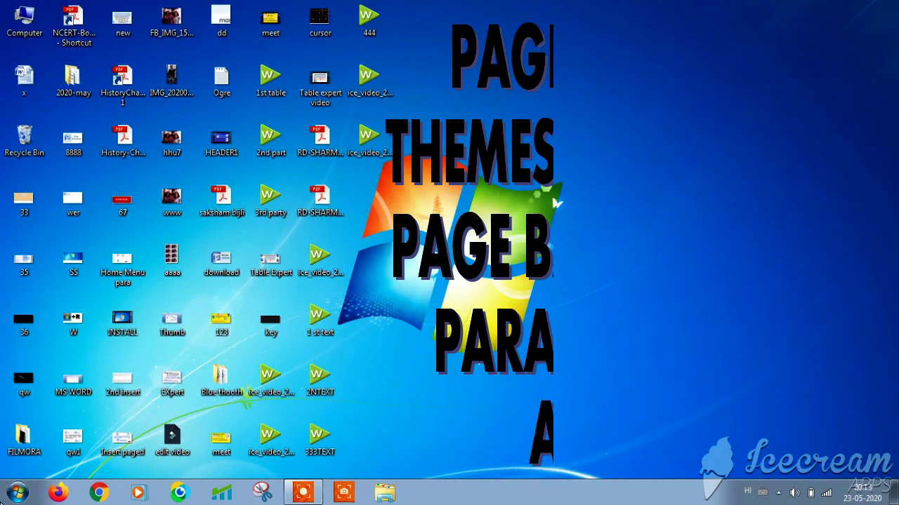
click(18, 493)
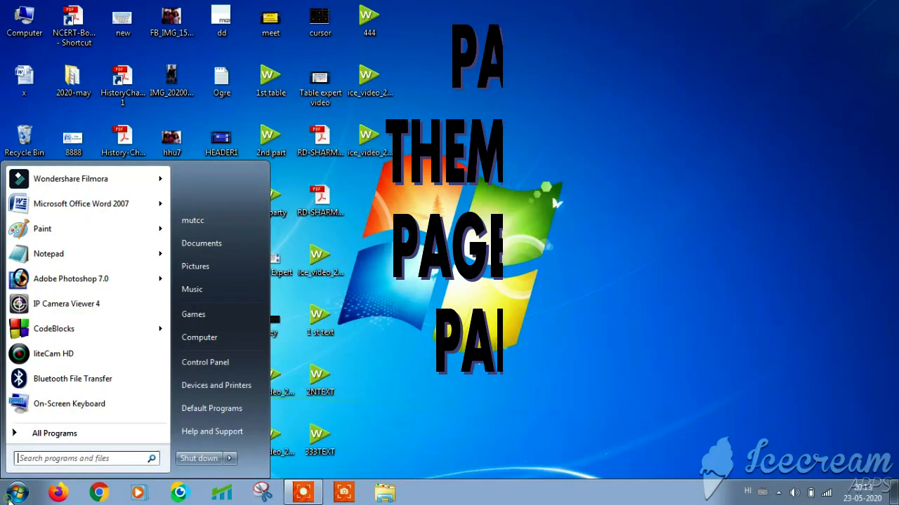
click(91, 205)
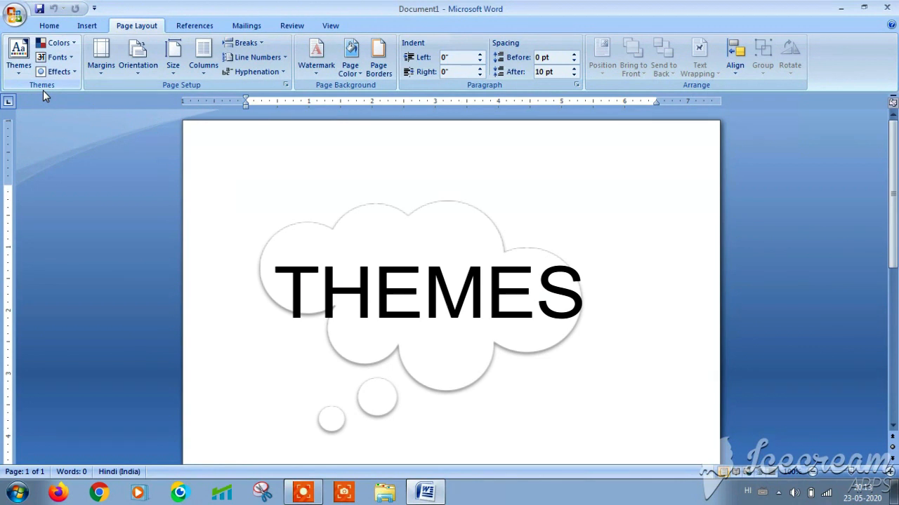
- Make the page olive green and insert three sample paragraphs with =rand(3,3)
click(358, 73)
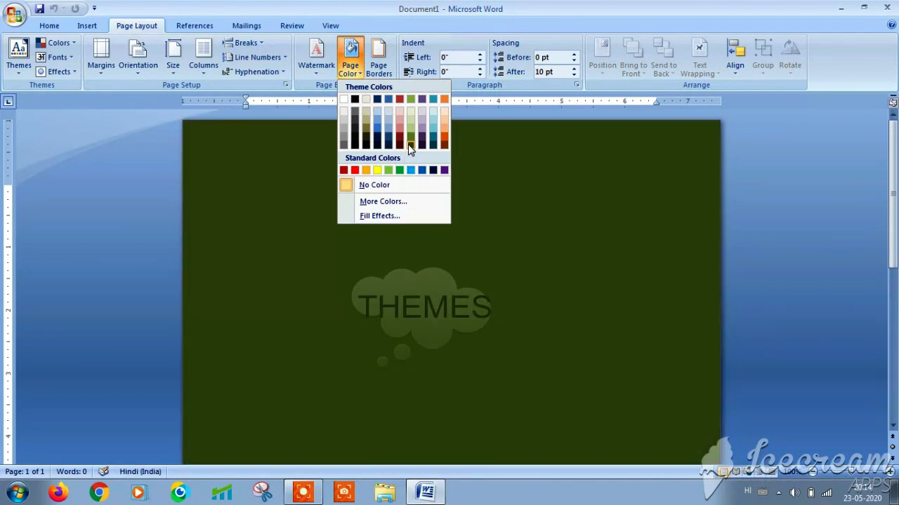
click(411, 135)
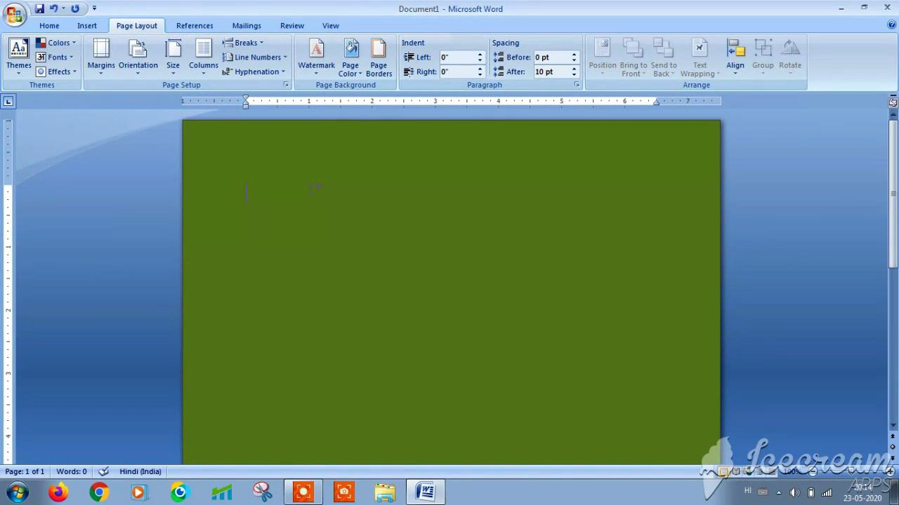
text(=rand())
key(BackSpace)
text(3,3)
key(Return)
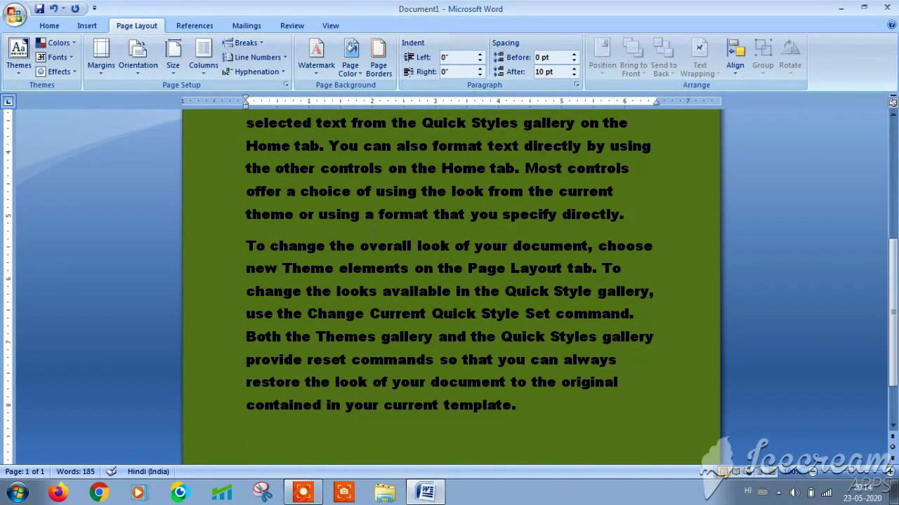
- Grow all the document text to size 22 and colour it dark red
key(ctrl+a)
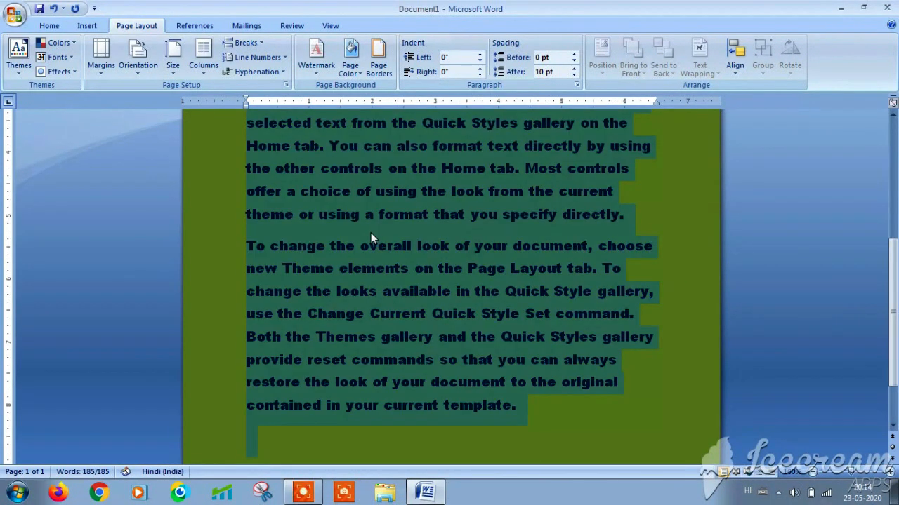
click(49, 25)
click(233, 48)
click(233, 48)
click(233, 48)
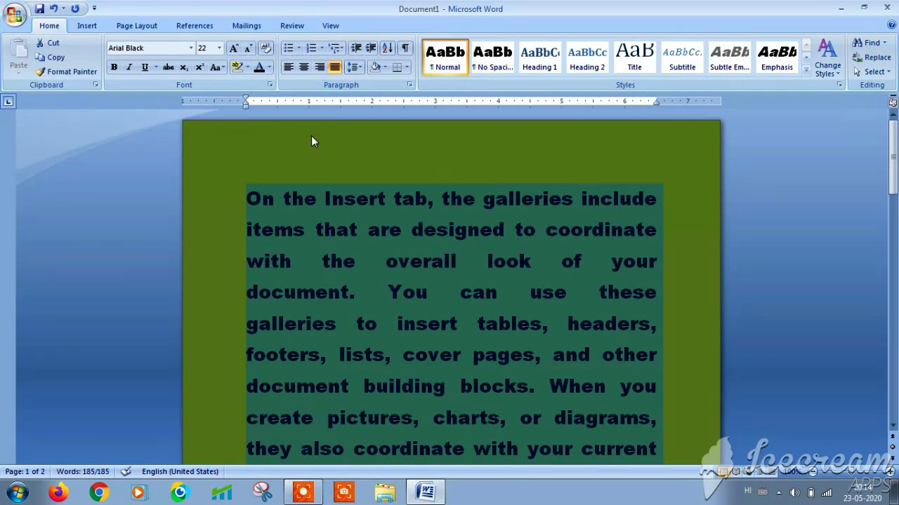
click(268, 67)
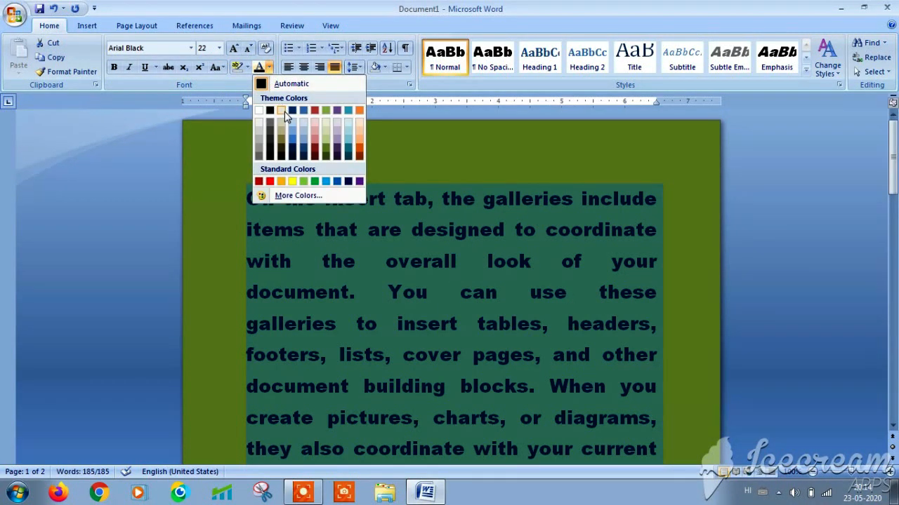
click(316, 151)
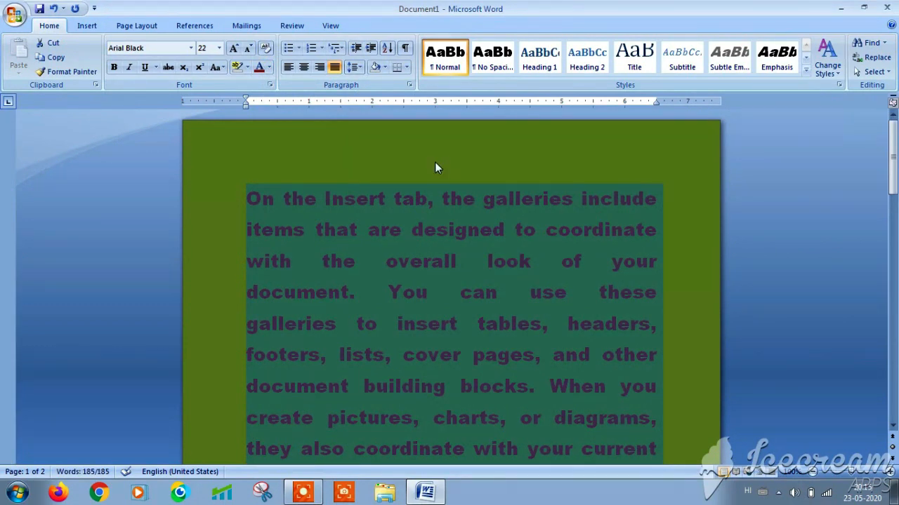
click(434, 162)
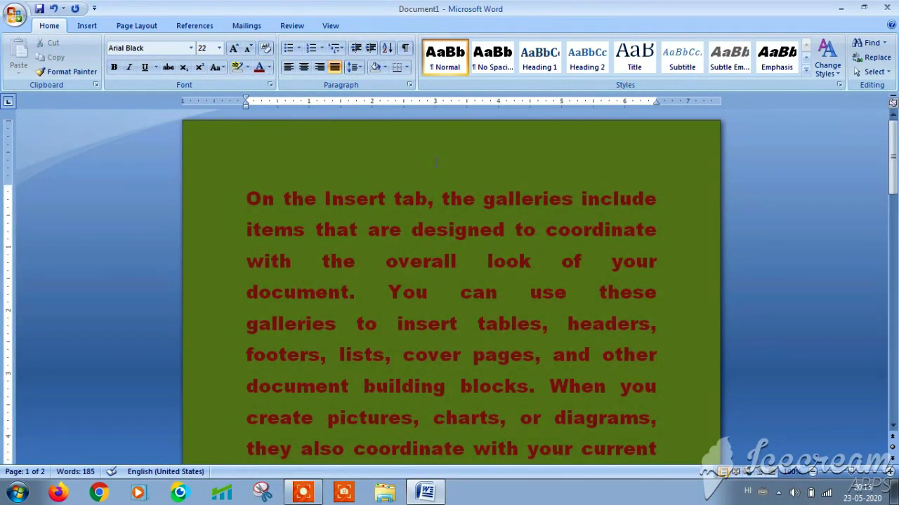
click(141, 26)
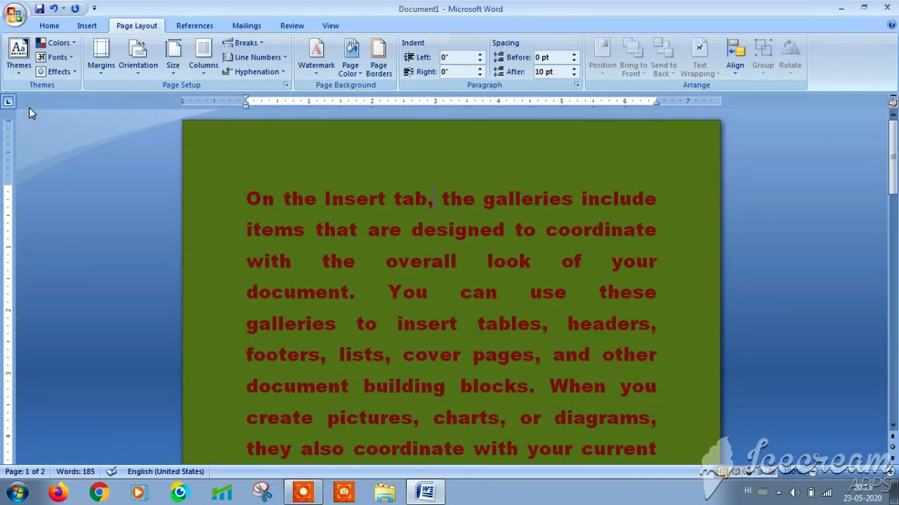
click(16, 73)
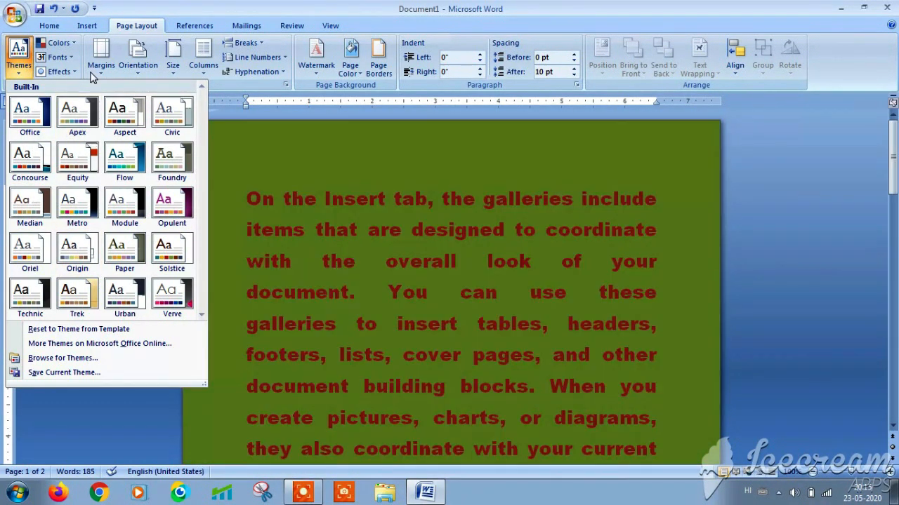
click(72, 44)
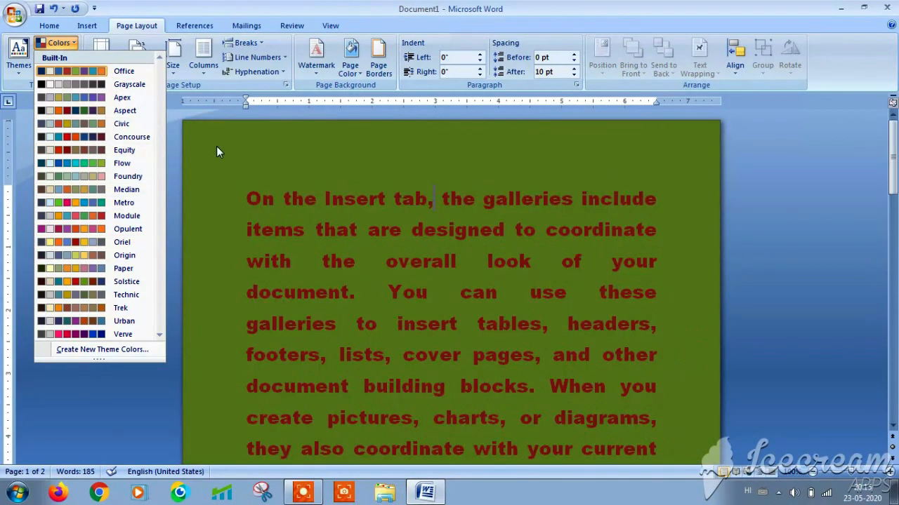
click(217, 148)
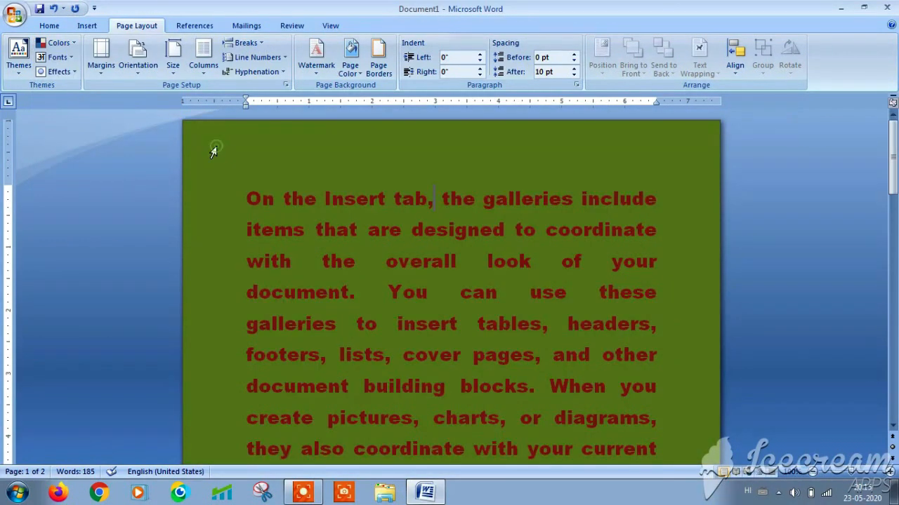
click(72, 60)
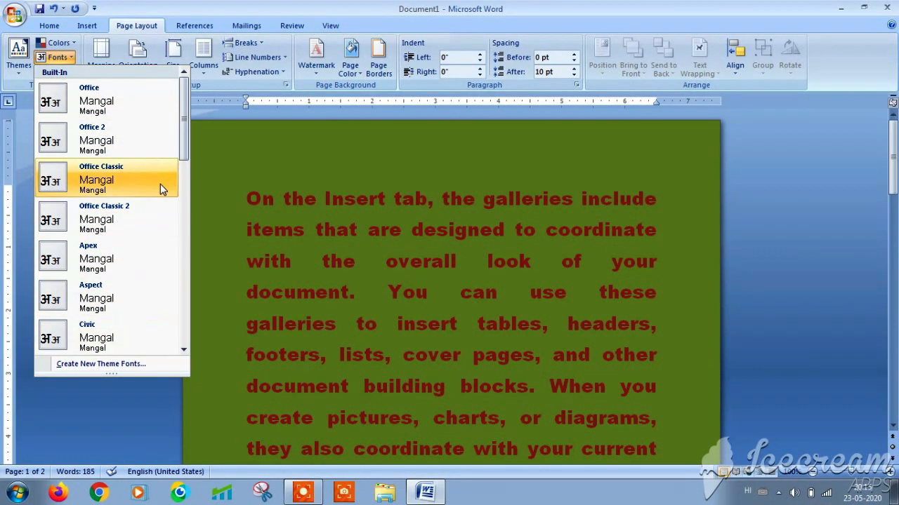
drag(181, 134, 168, 255)
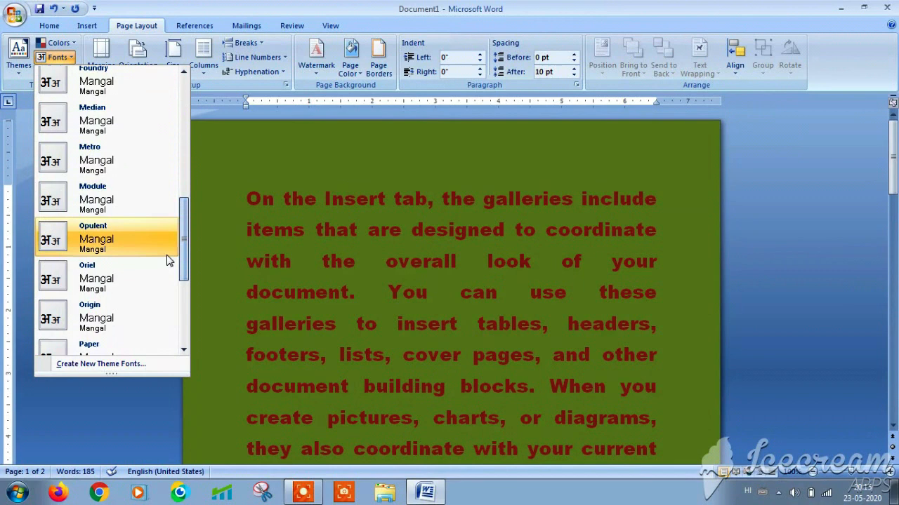
click(277, 186)
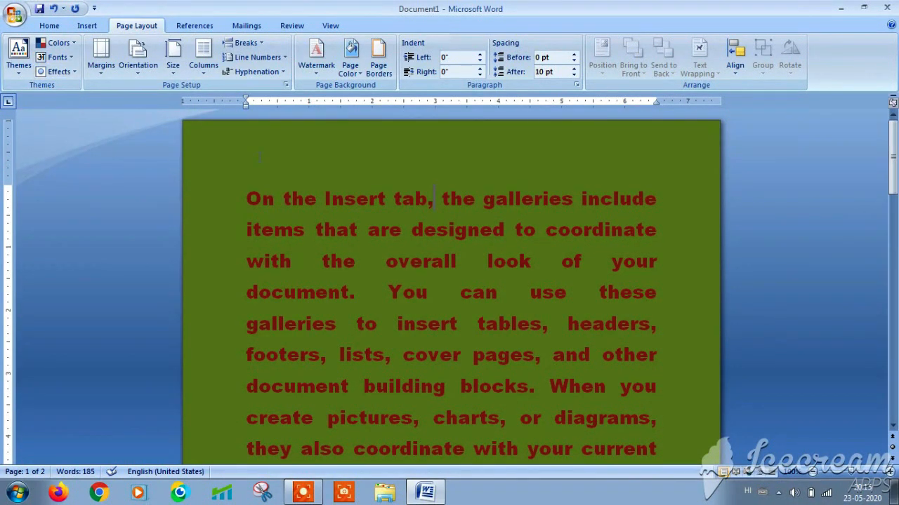
- Draw a rectangle shape over the text from the Insert Shapes gallery
click(94, 27)
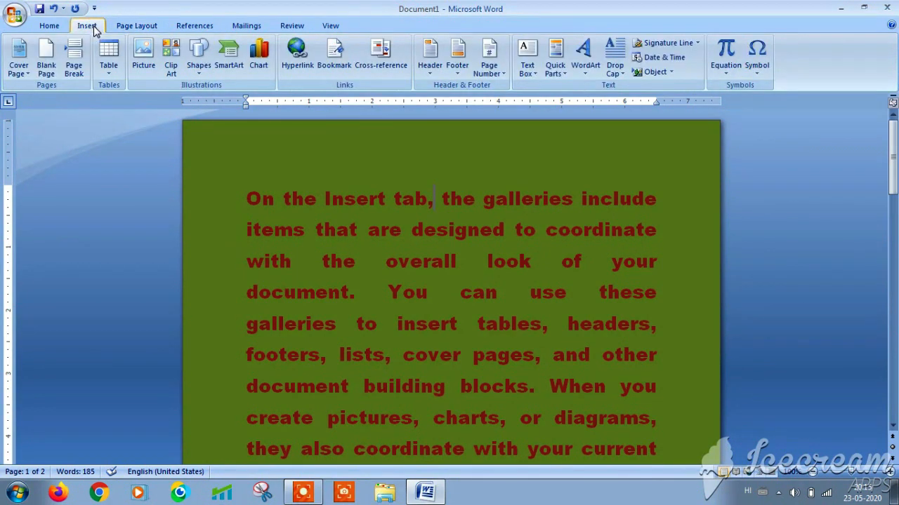
click(198, 70)
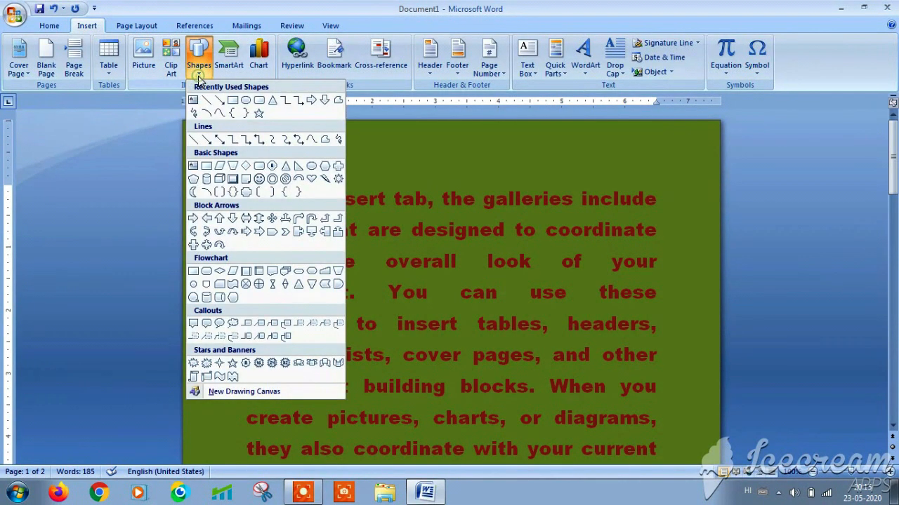
click(233, 100)
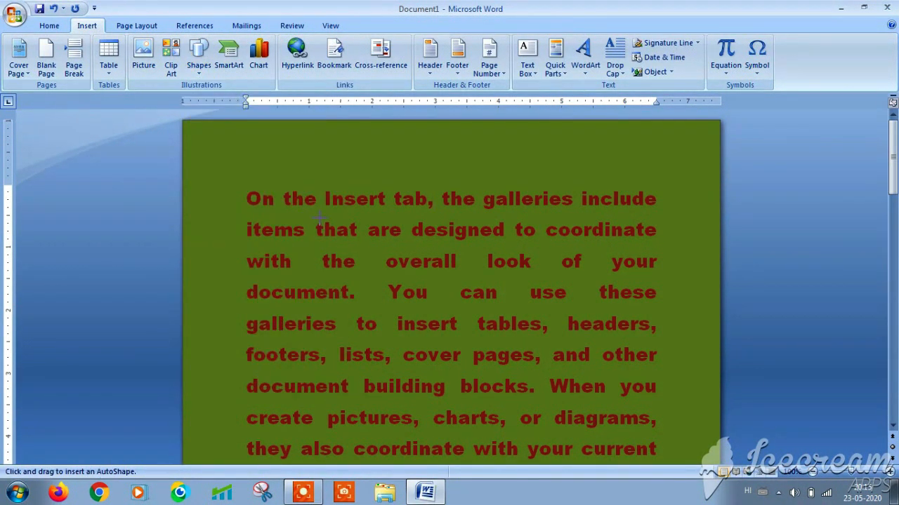
mouse_move(319, 217)
mouse_down()
mouse_move(395, 339)
mouse_move(497, 348)
mouse_up()
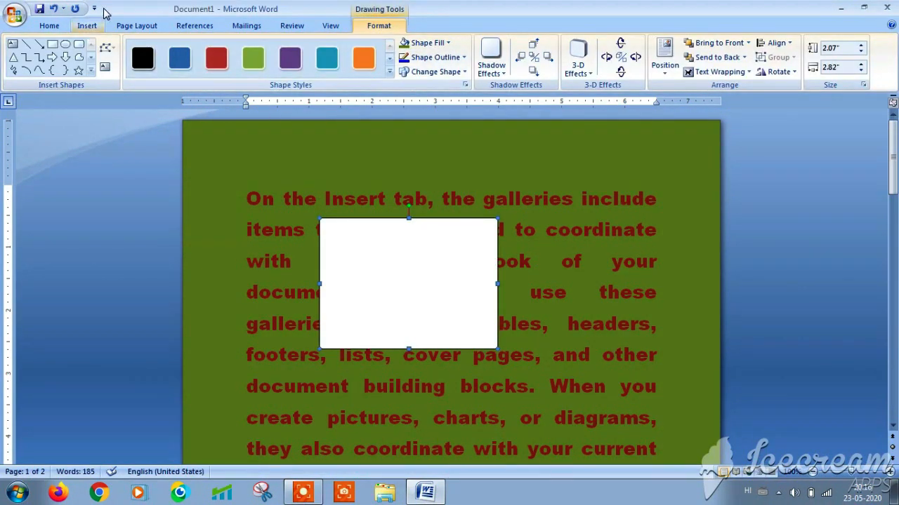
- Browse the theme Effects gallery without applying one, and deselect the shape
click(137, 26)
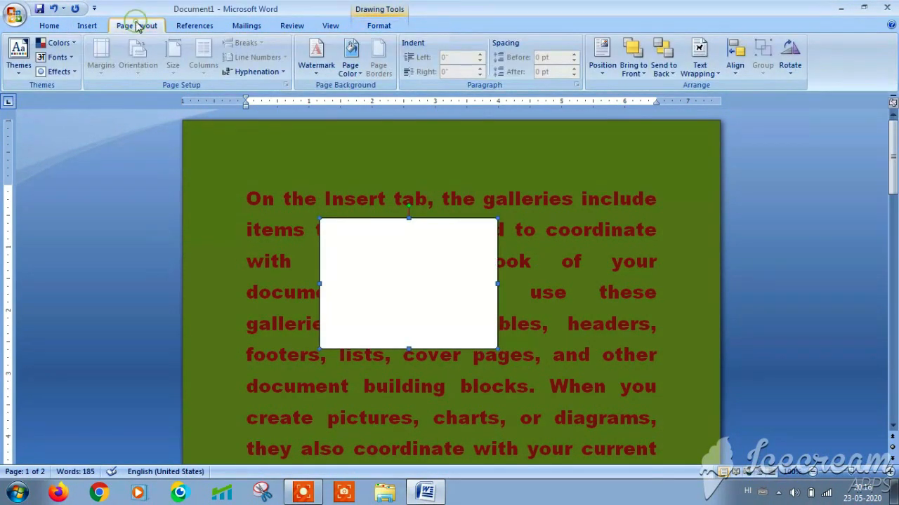
click(73, 71)
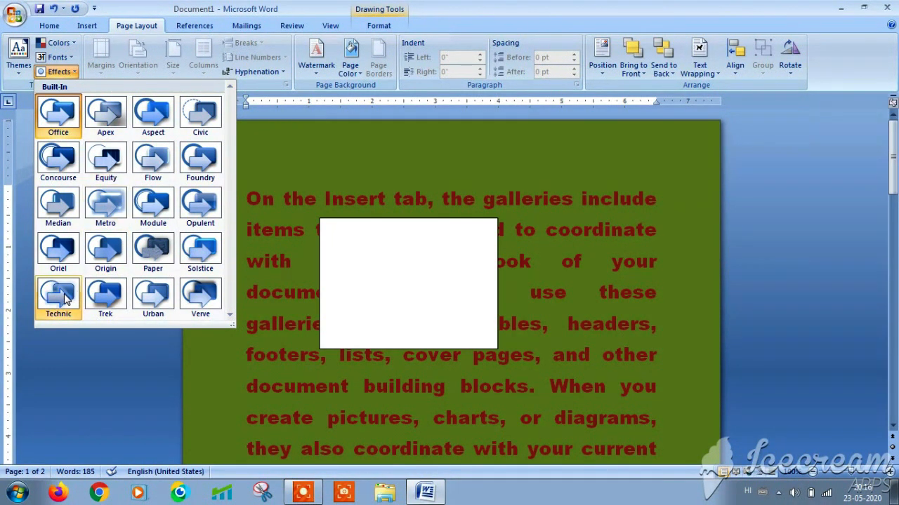
click(513, 230)
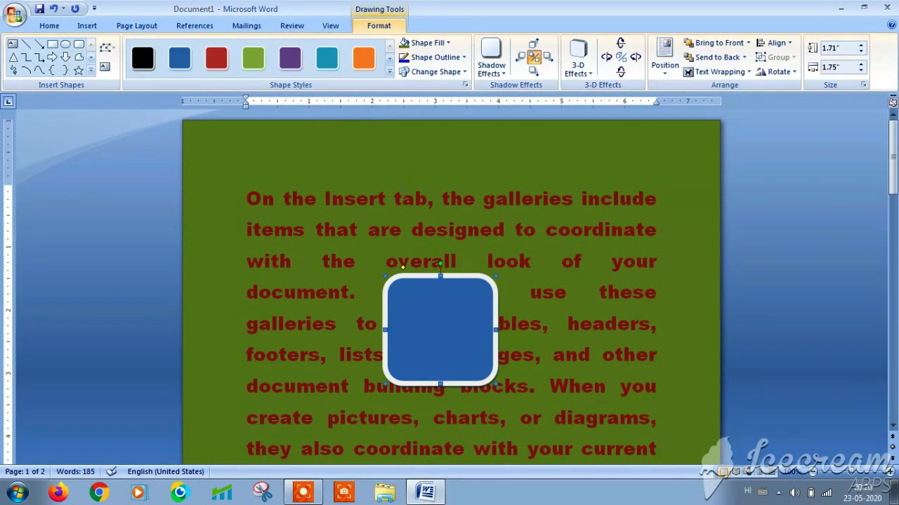
click(345, 193)
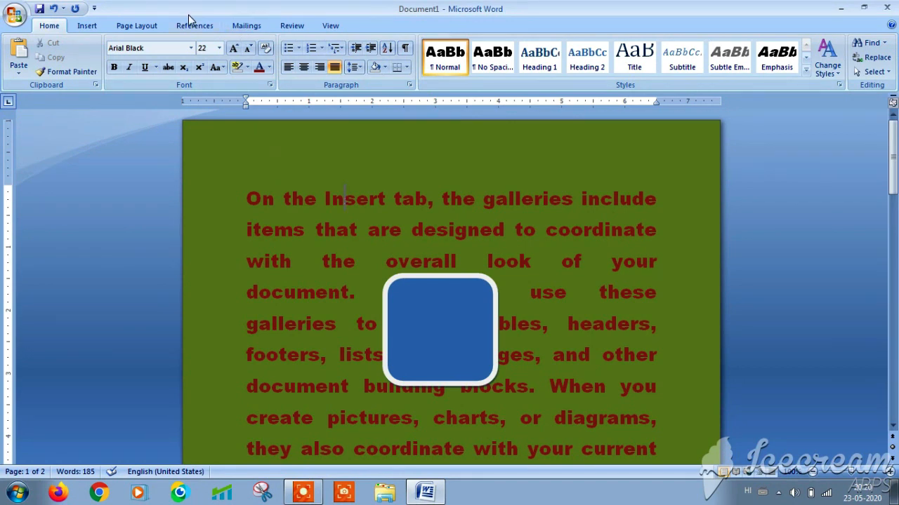
click(138, 26)
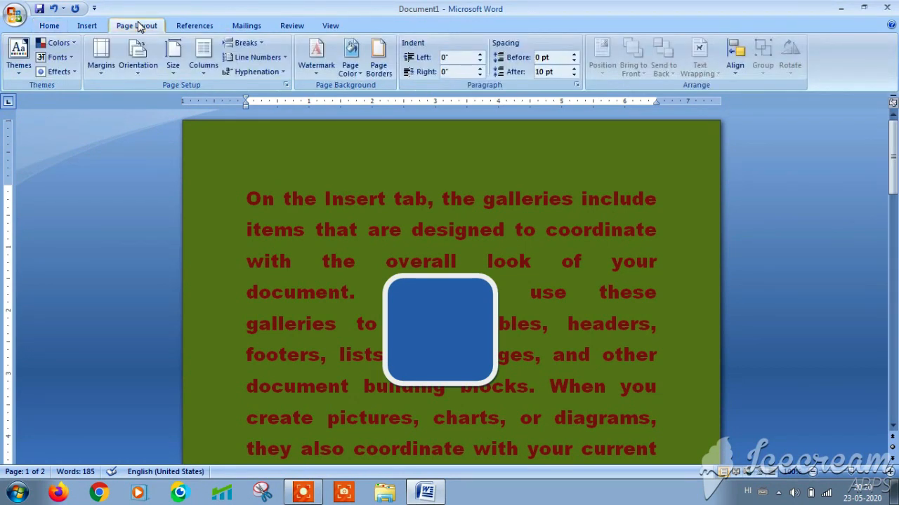
- Confirm 1-inch page margins in the Custom Margins settings
click(104, 76)
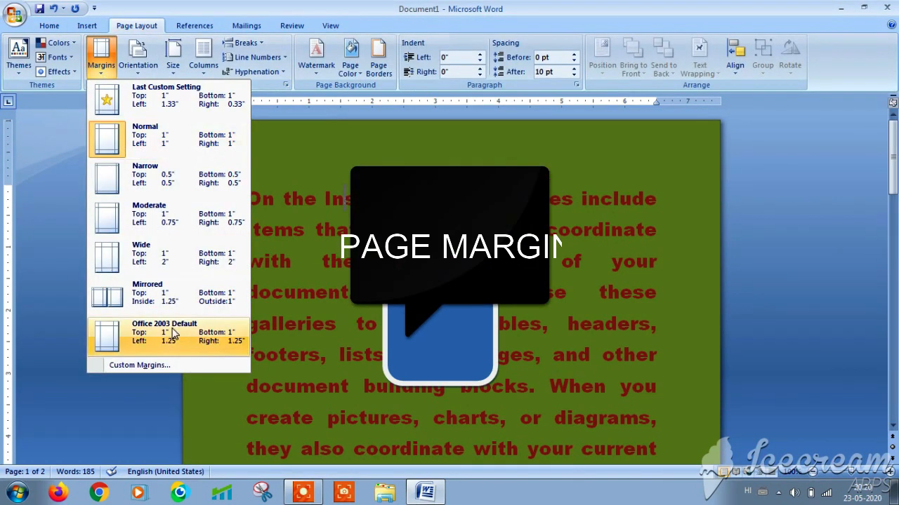
click(148, 365)
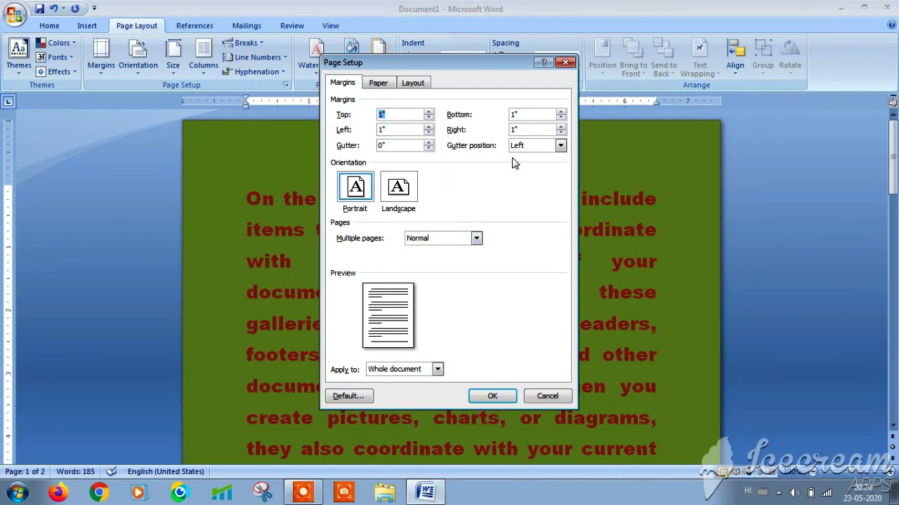
click(492, 397)
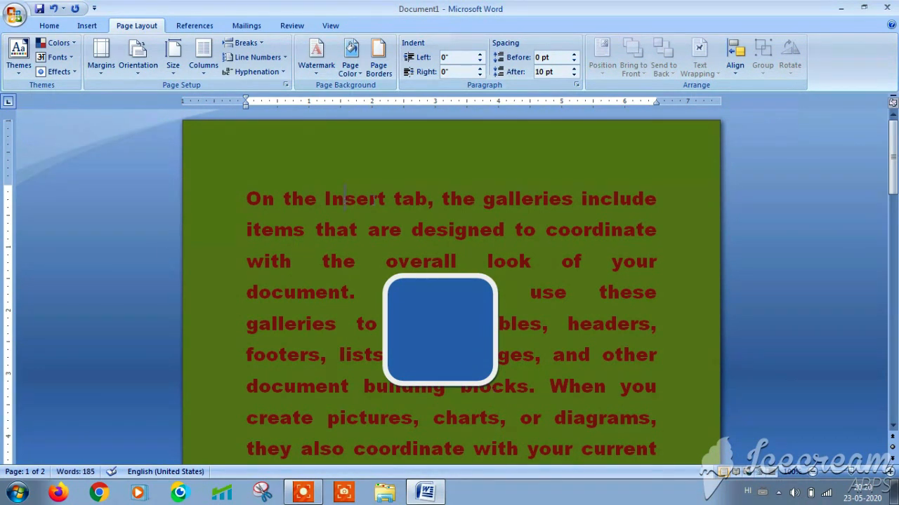
- Turn the page to landscape orientation
click(145, 73)
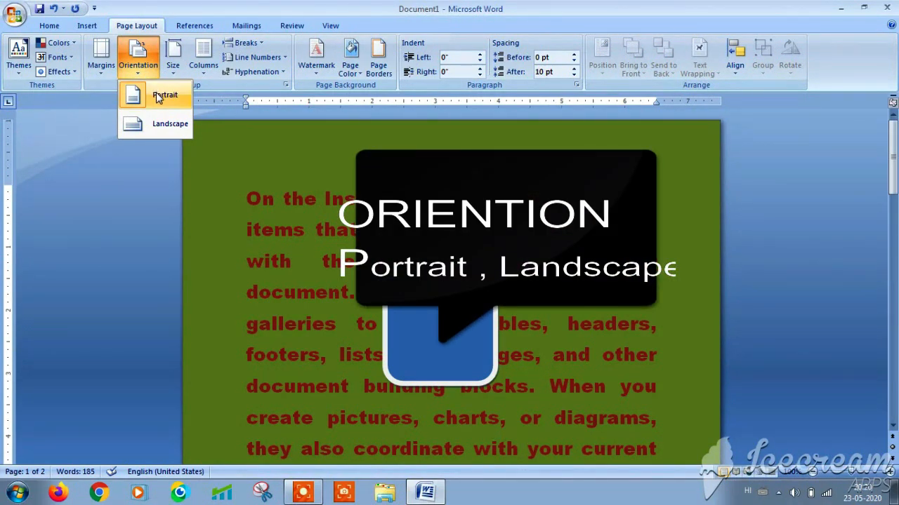
click(159, 98)
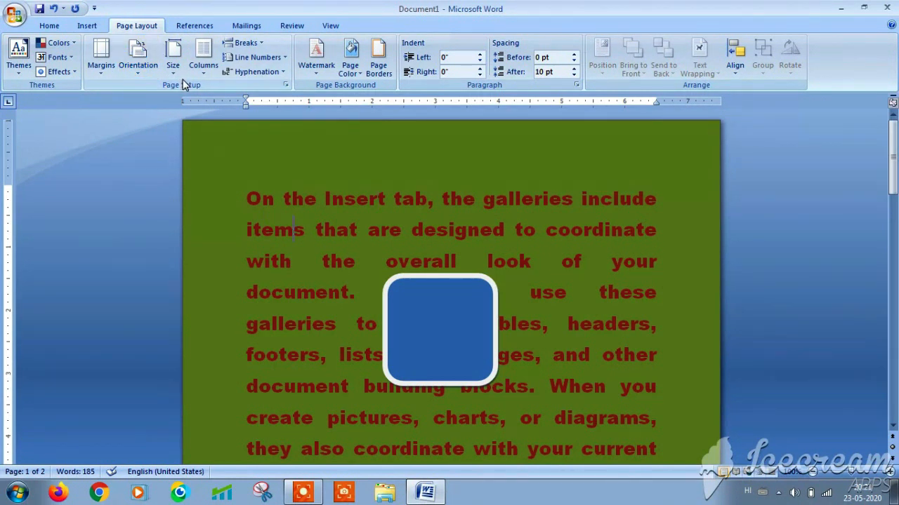
click(138, 70)
click(156, 125)
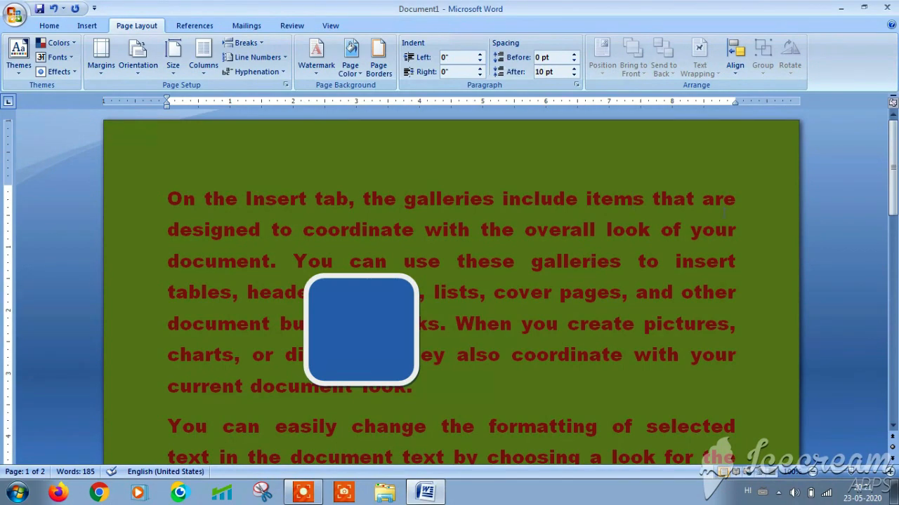
mouse_move(891, 182)
mouse_down()
mouse_move(891, 299)
mouse_move(890, 179)
mouse_up()
click(136, 78)
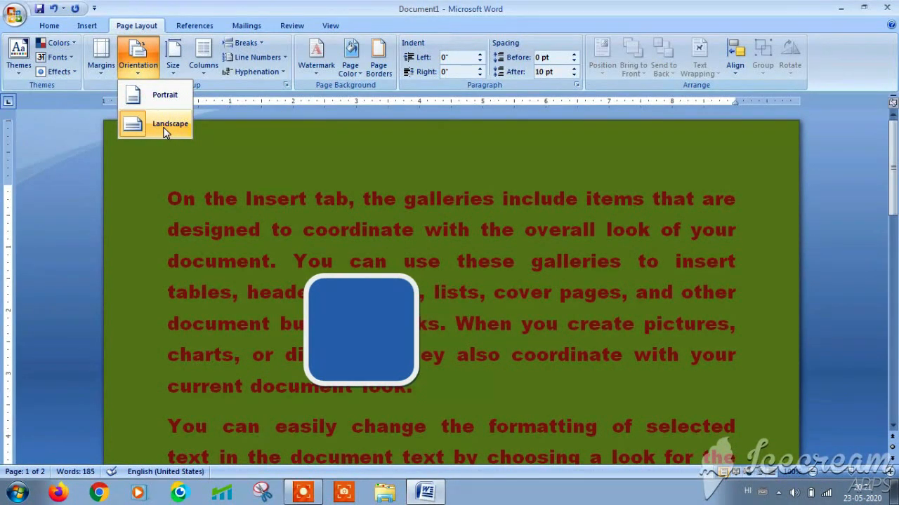
click(249, 191)
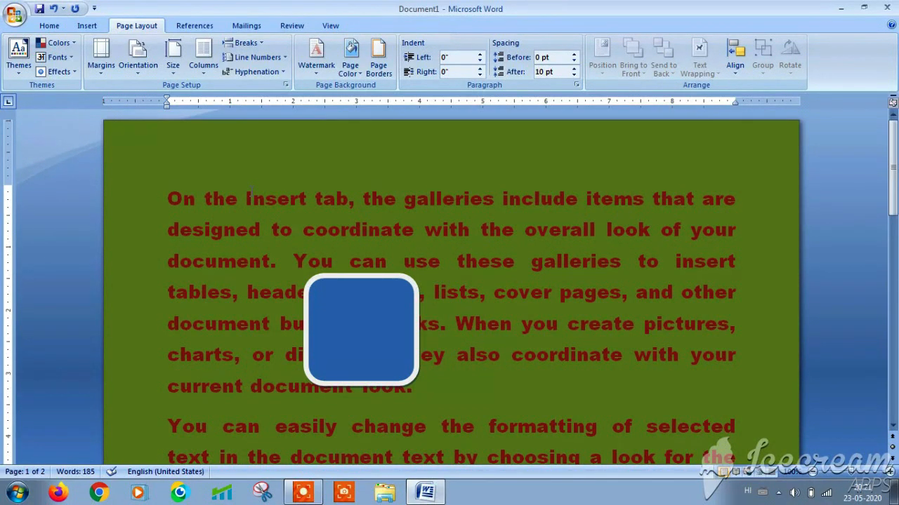
- Set the paper size to A4
click(175, 76)
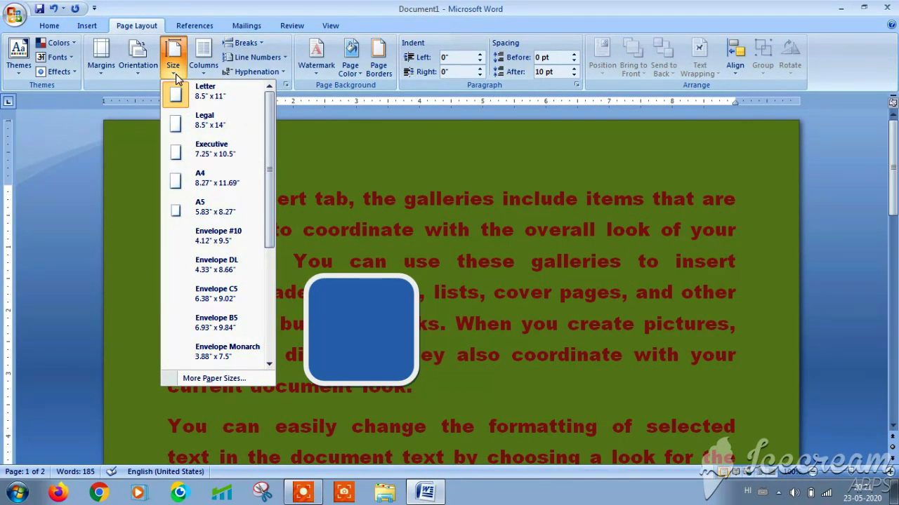
click(192, 181)
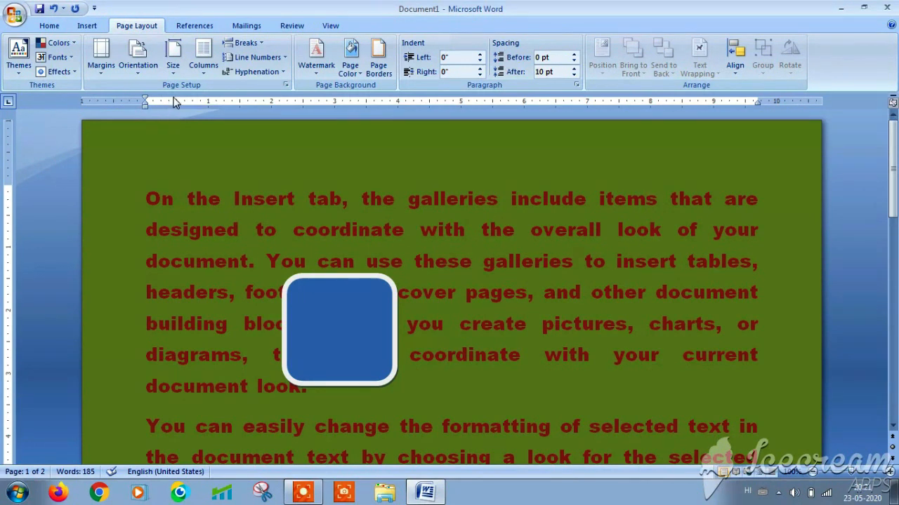
click(173, 66)
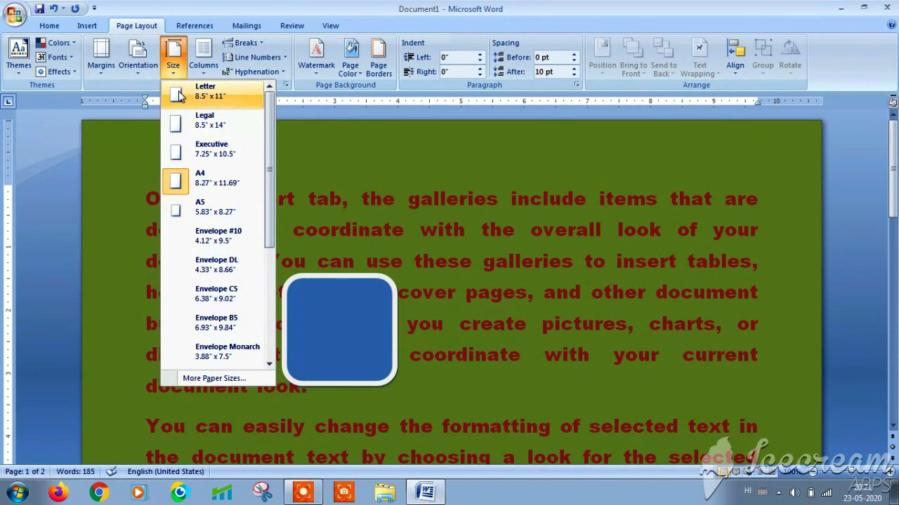
click(217, 181)
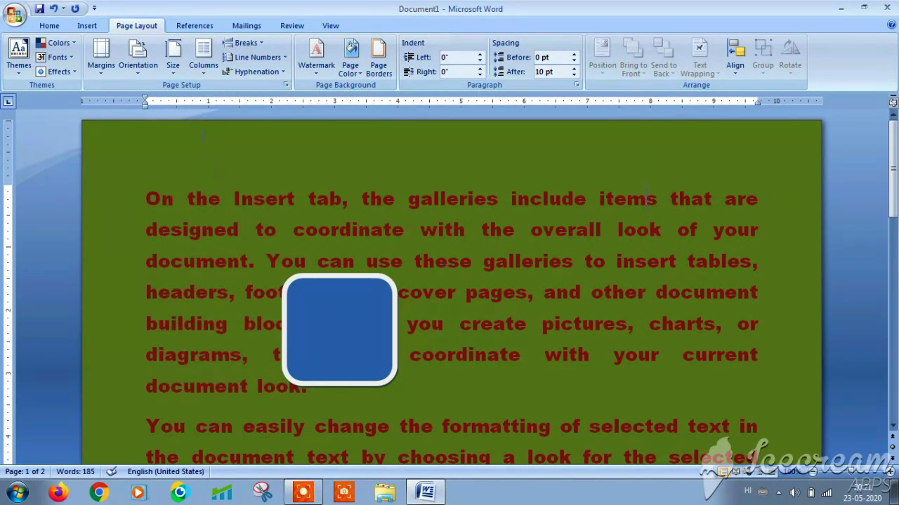
- After trying Two, Three and More Columns layouts, settle the text into two columns
click(203, 74)
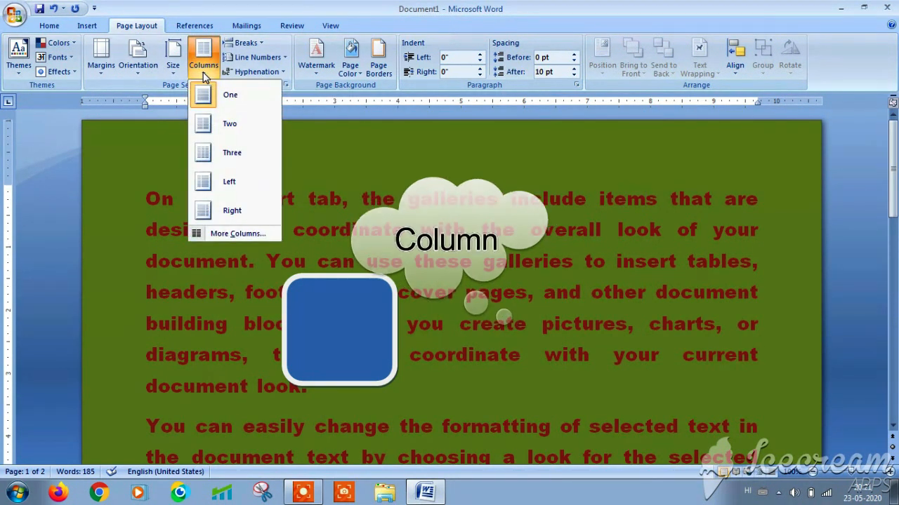
click(227, 127)
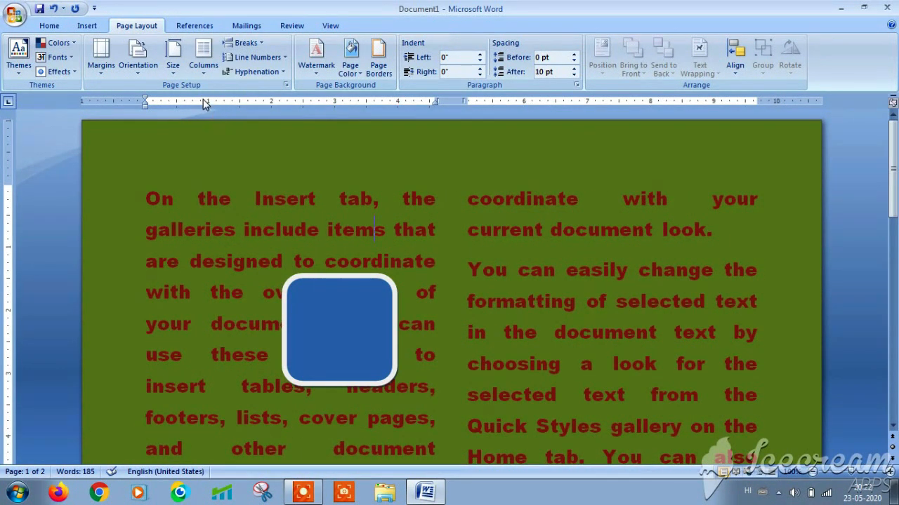
click(201, 74)
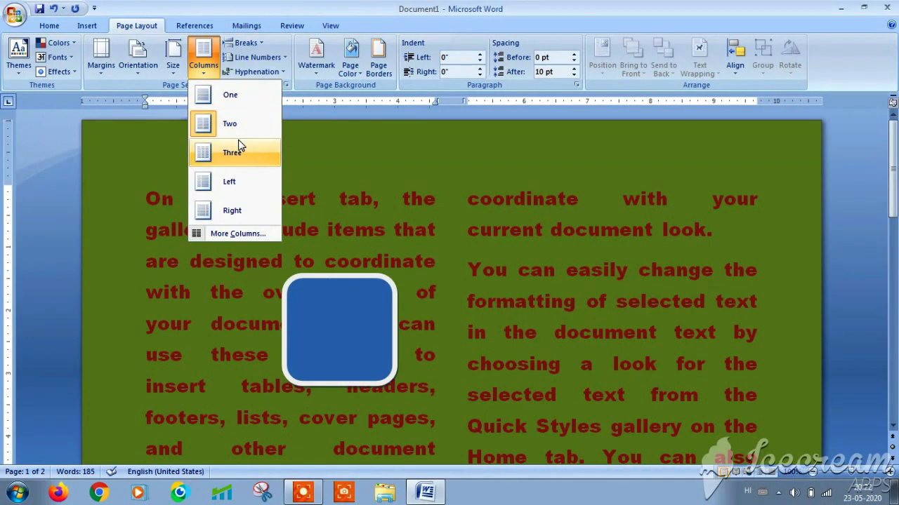
click(231, 154)
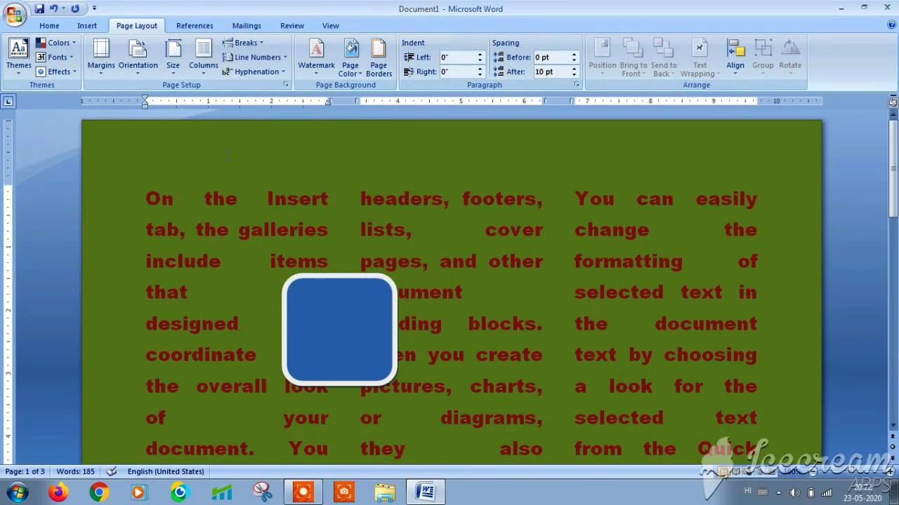
click(205, 68)
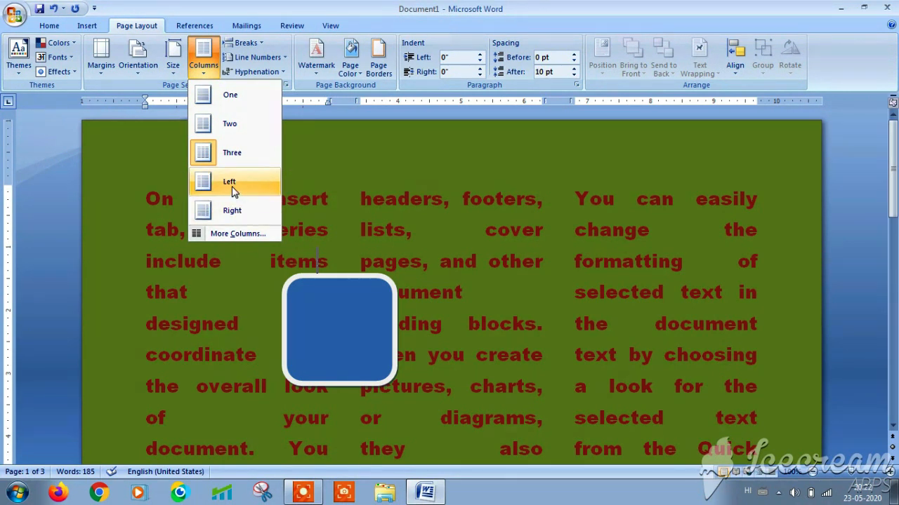
click(236, 233)
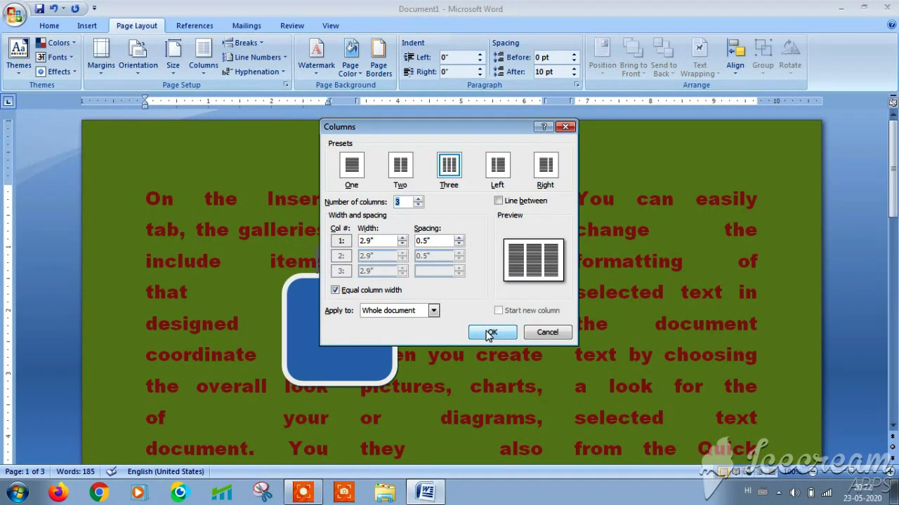
click(484, 332)
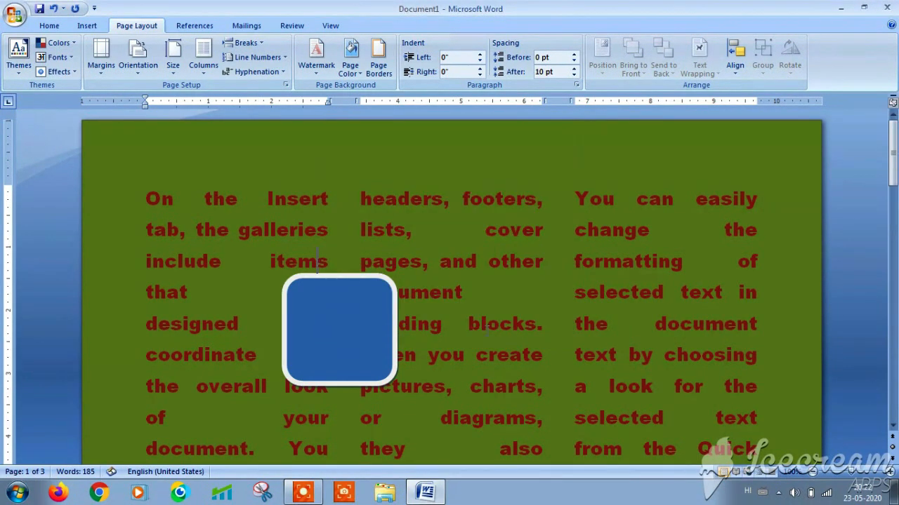
click(205, 76)
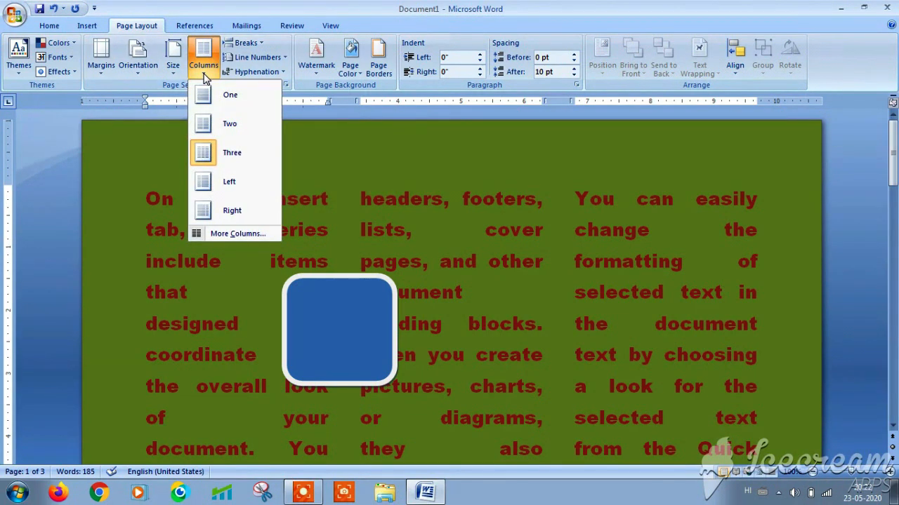
click(218, 125)
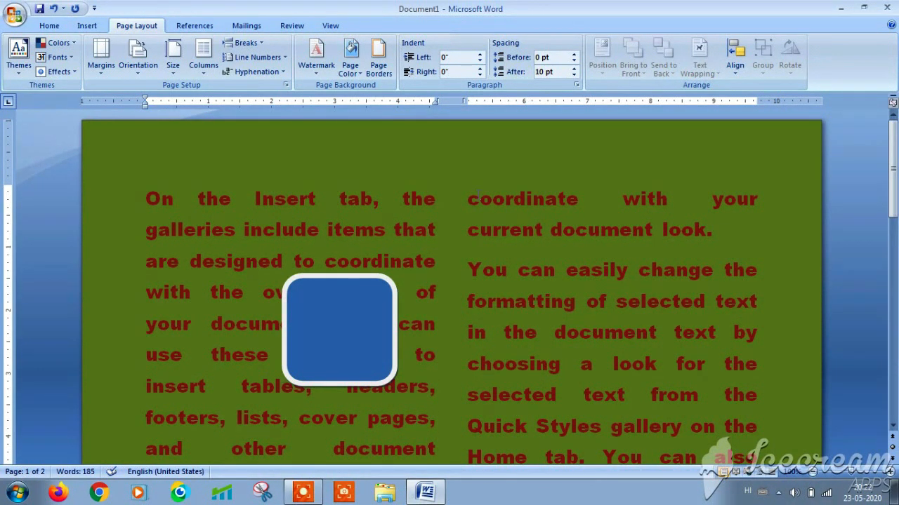
click(260, 44)
click(206, 69)
click(260, 45)
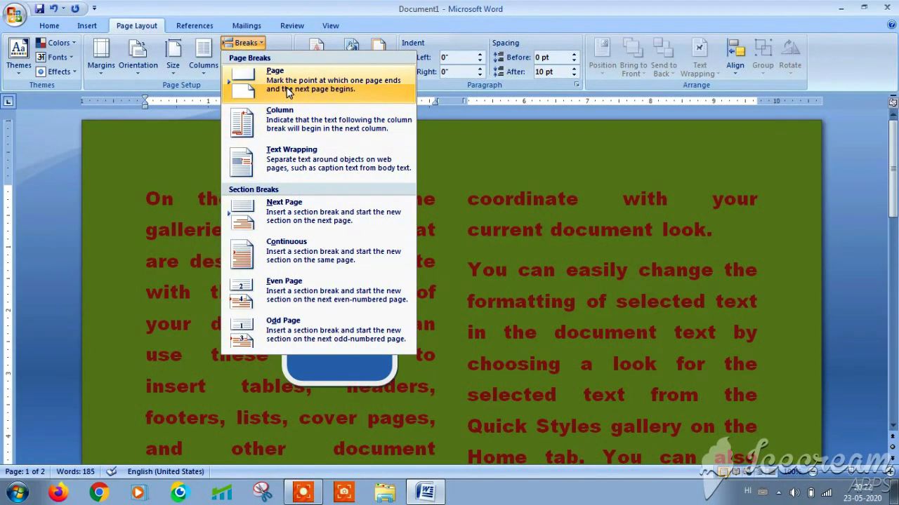
click(513, 292)
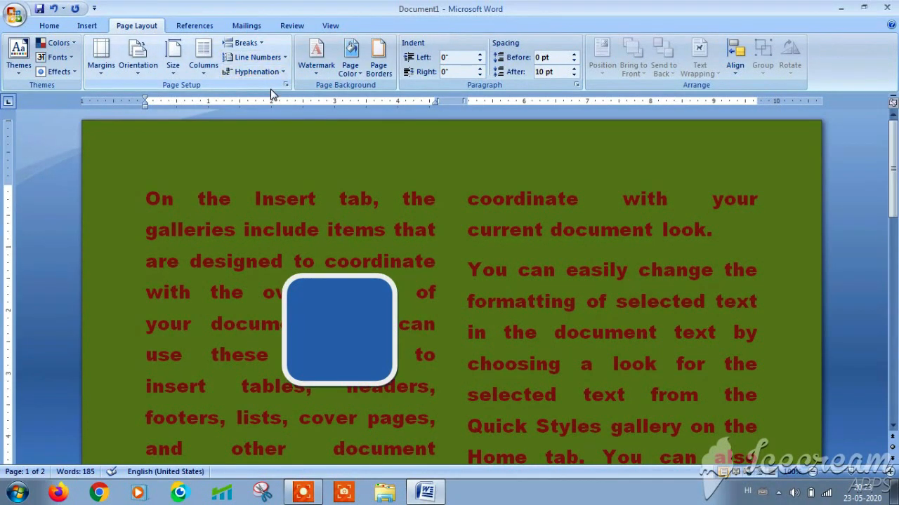
- Try continuous line numbering, then set Line Numbers to None and select part of the right column
click(282, 59)
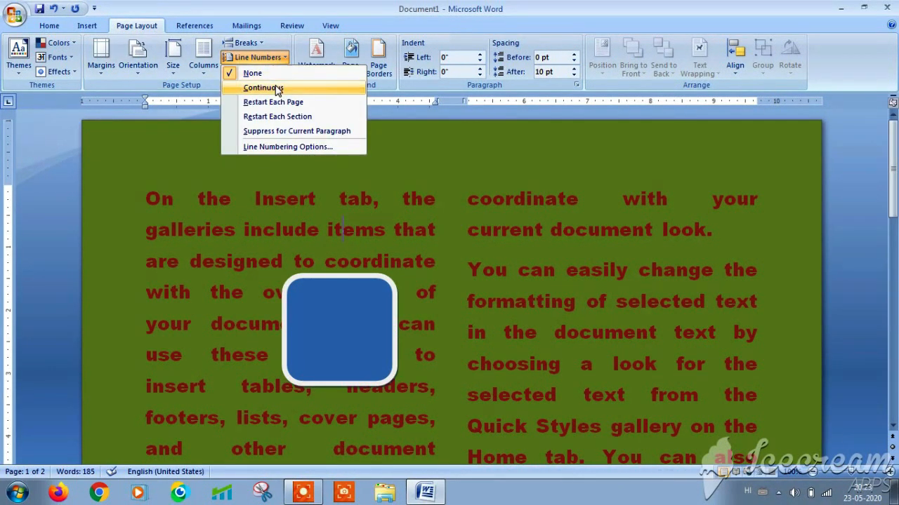
click(278, 90)
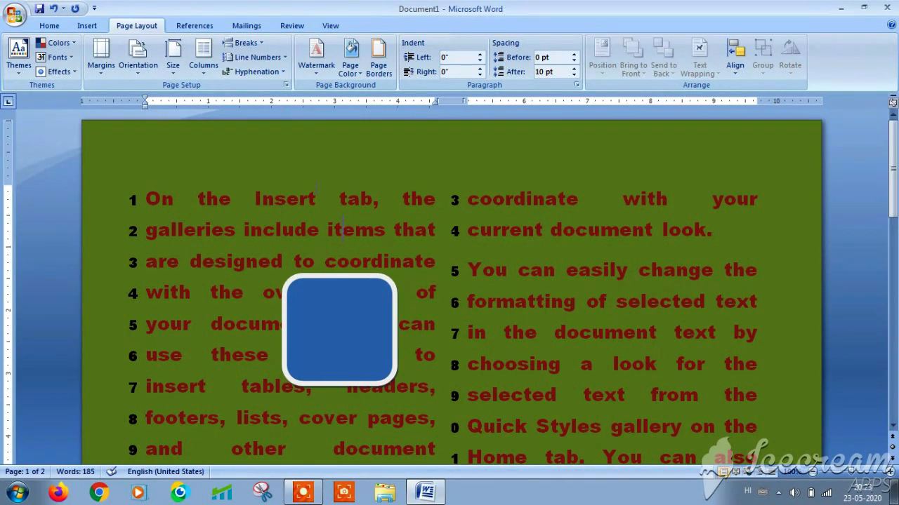
click(284, 59)
click(268, 62)
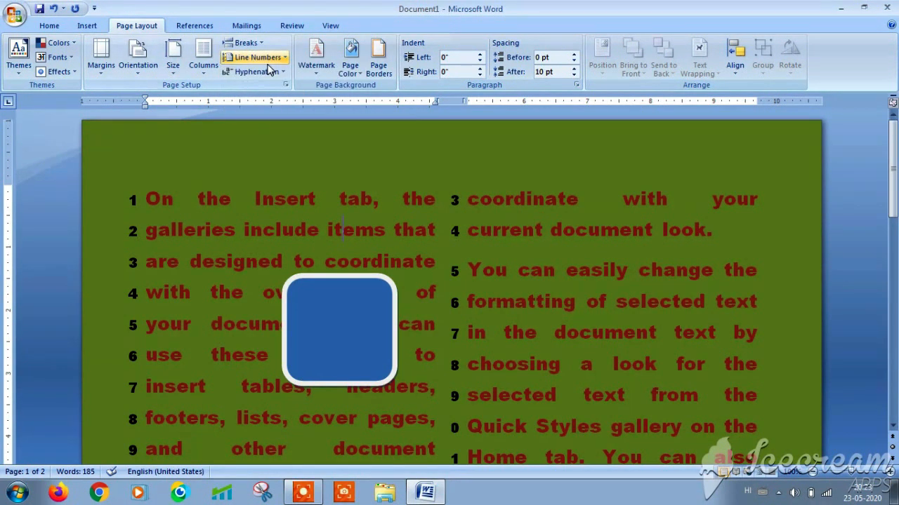
click(285, 59)
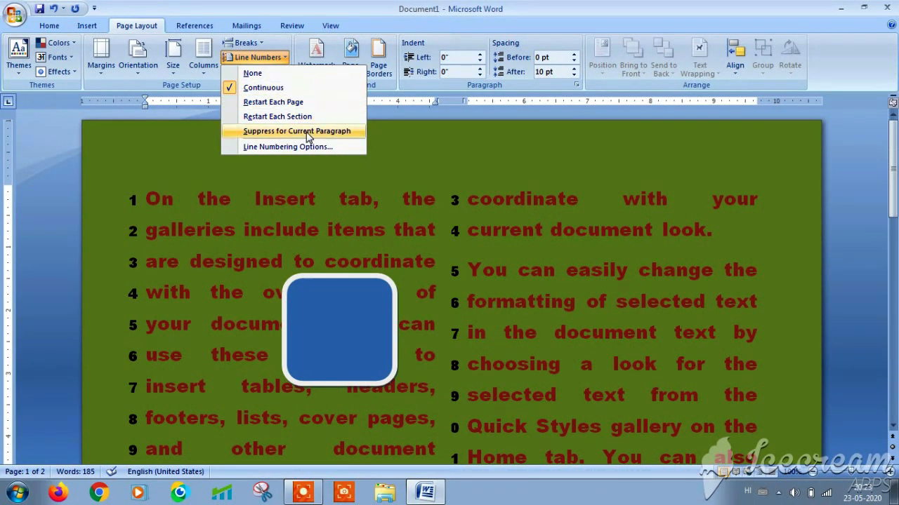
click(367, 189)
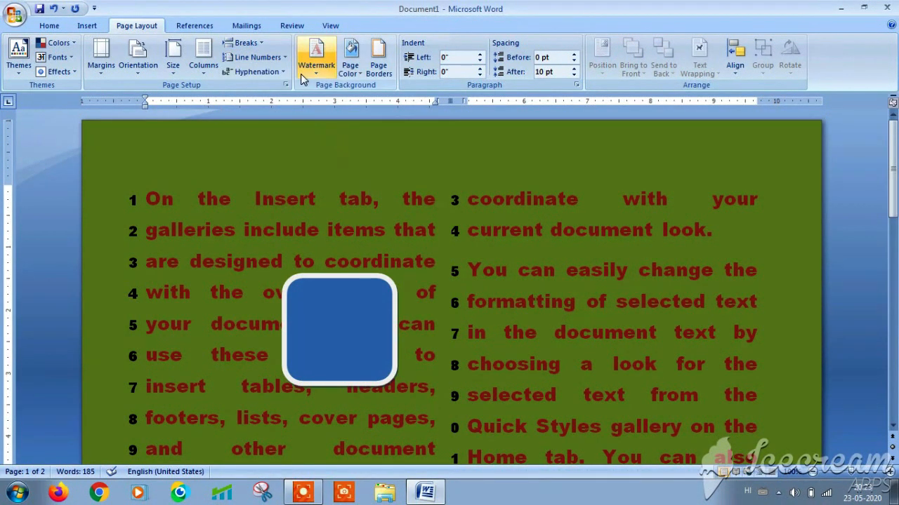
click(285, 59)
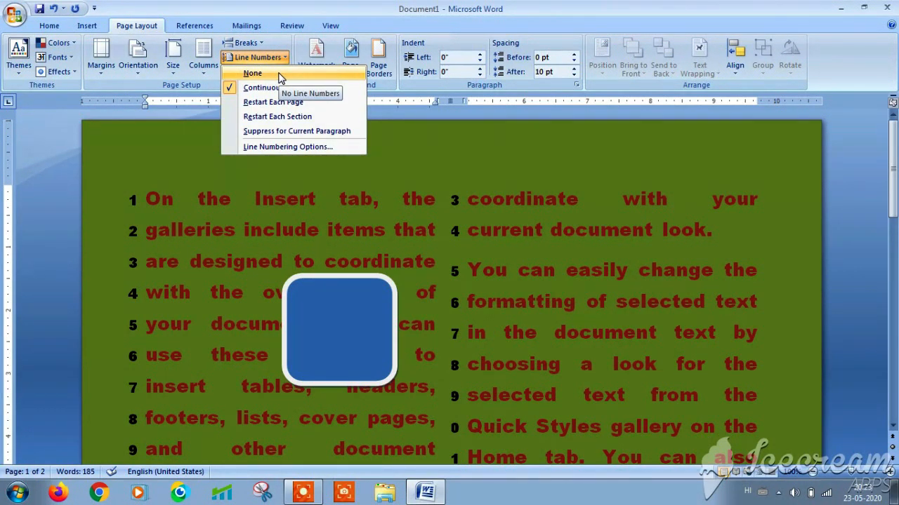
click(280, 76)
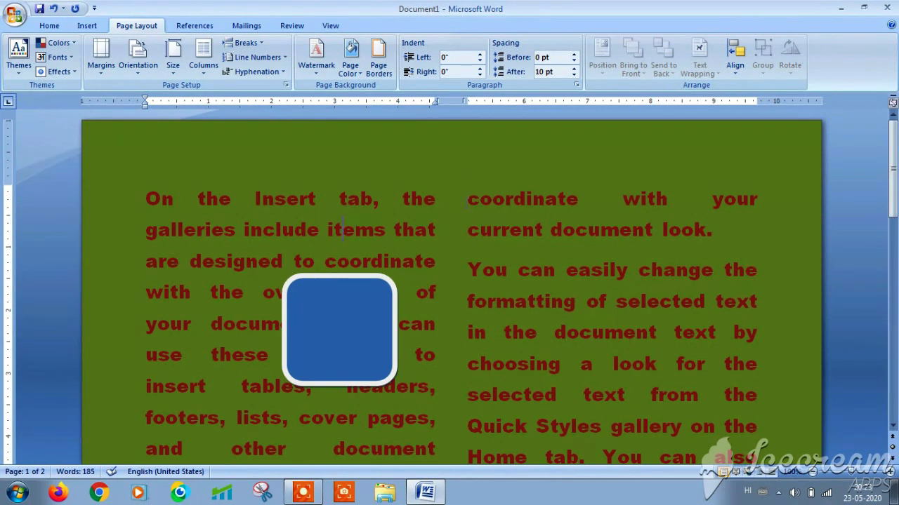
drag(468, 198, 744, 366)
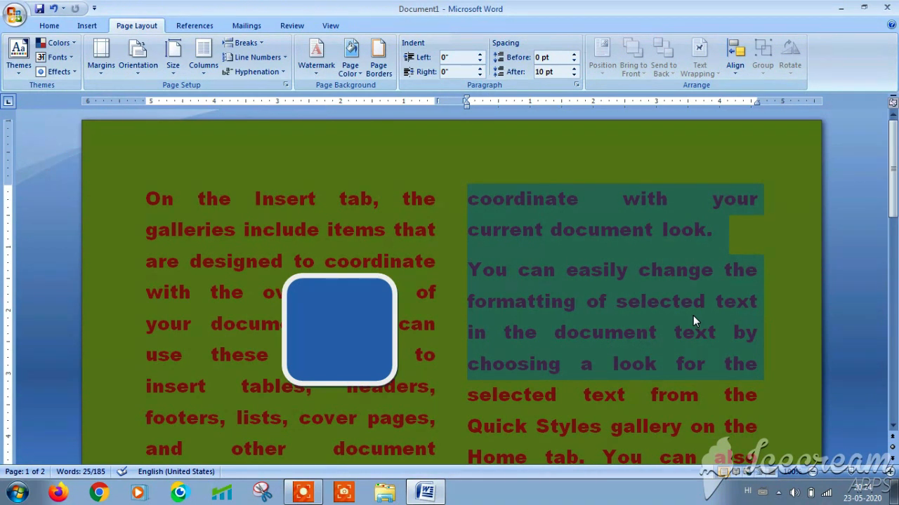
click(281, 74)
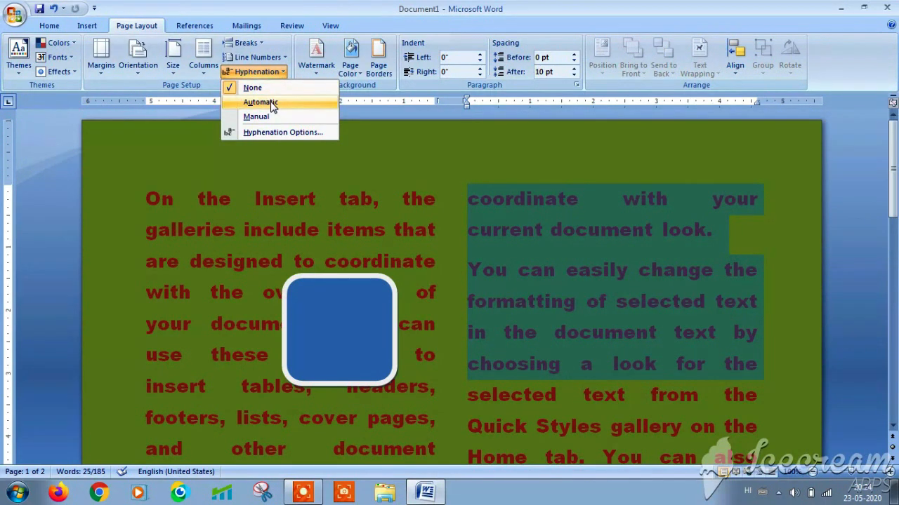
click(266, 103)
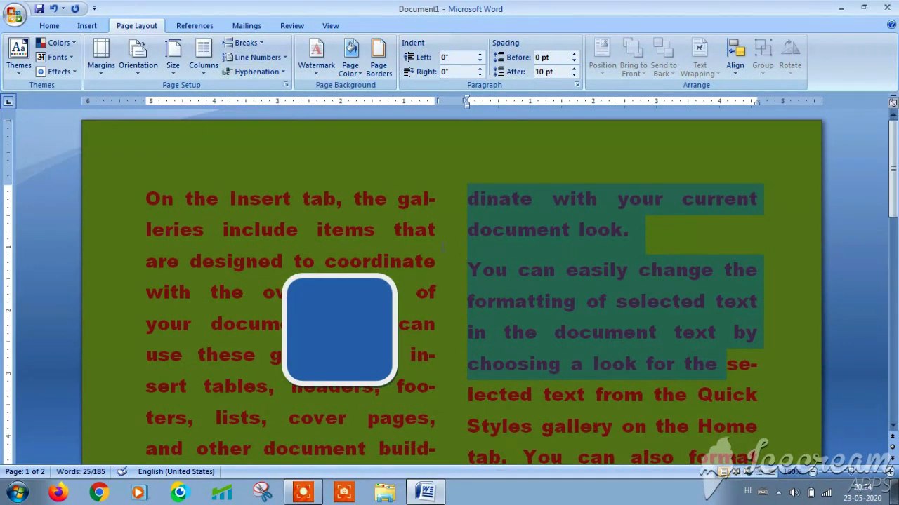
click(443, 243)
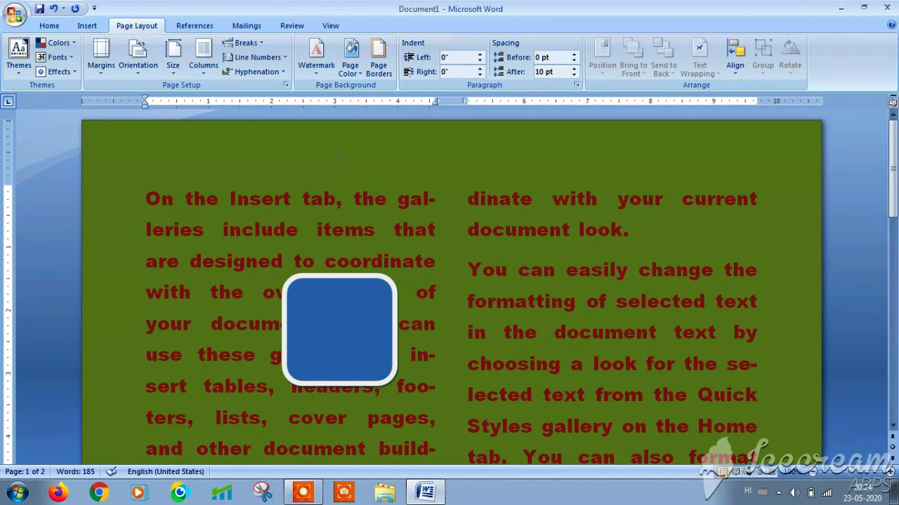
click(254, 71)
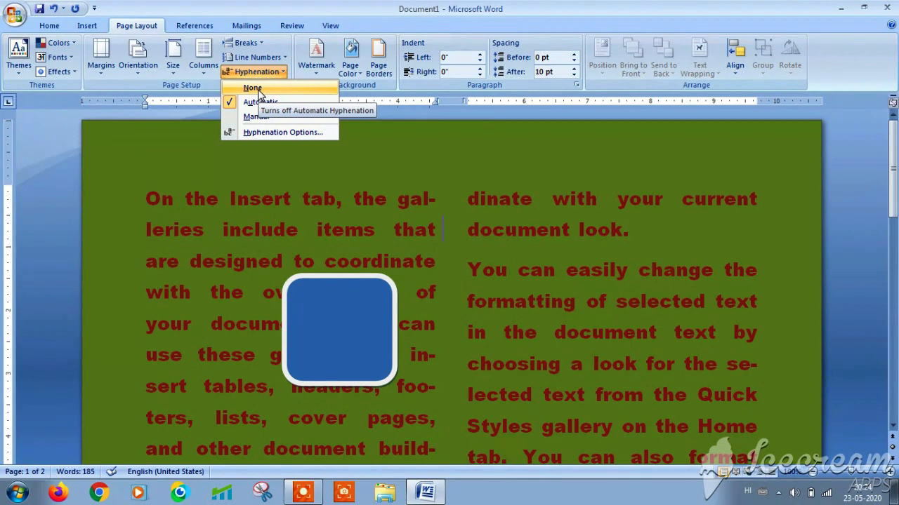
click(258, 89)
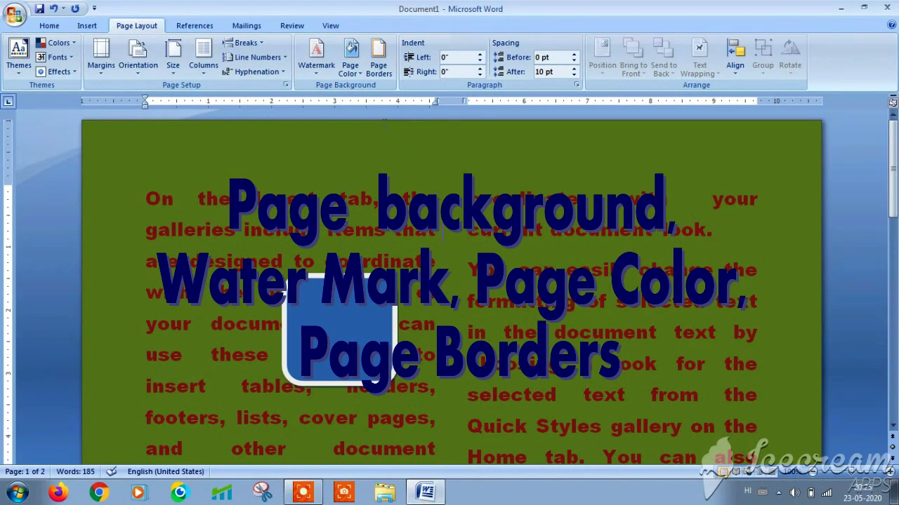
- Change the page colour to orange and browse the Watermark gallery
click(349, 55)
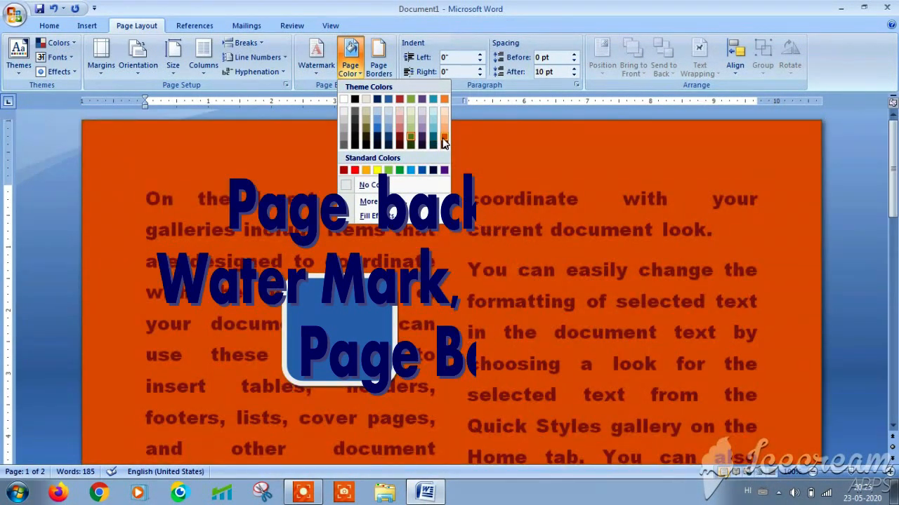
click(444, 141)
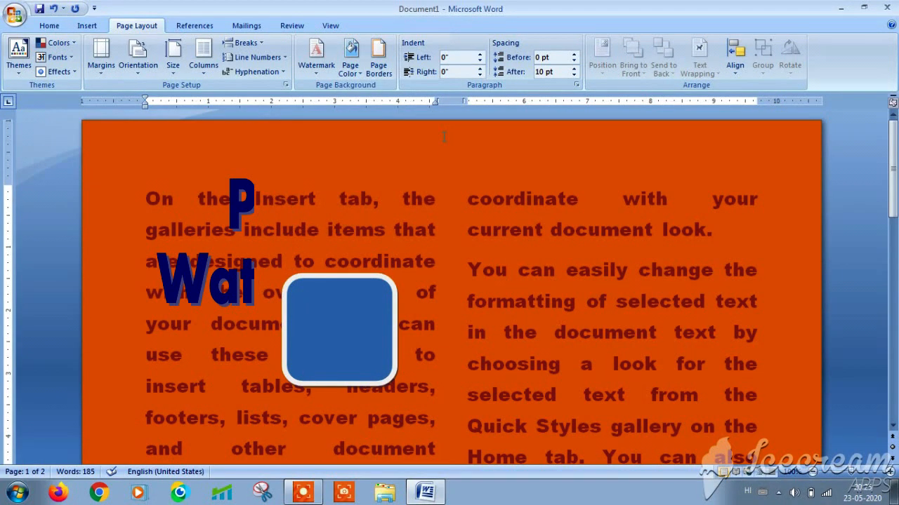
click(316, 71)
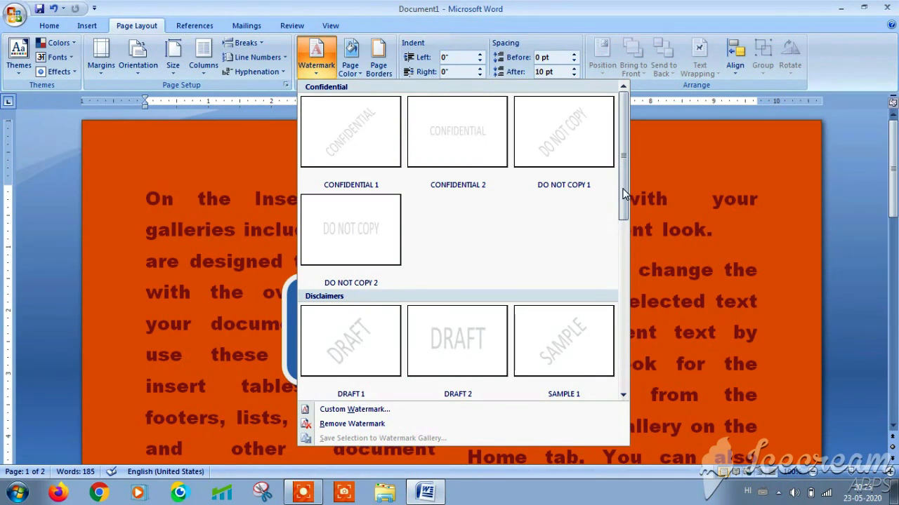
drag(624, 188, 622, 232)
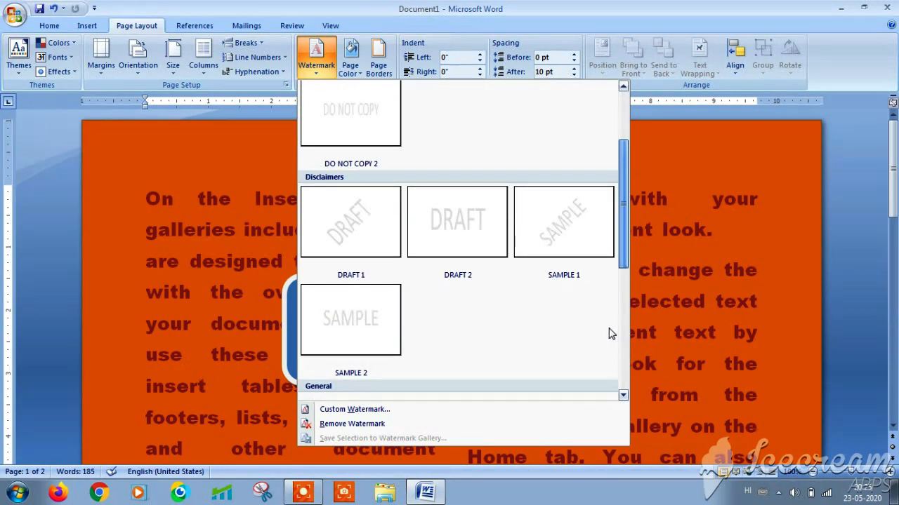
key(Escape)
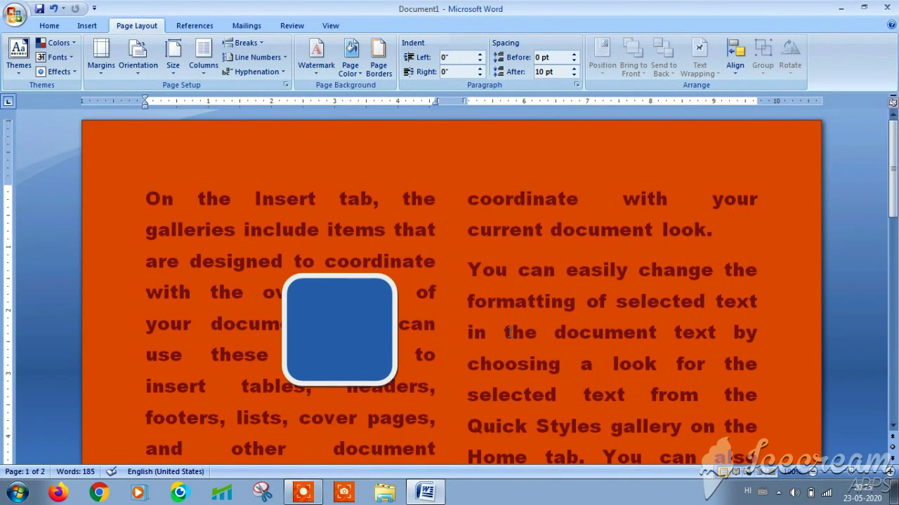
click(317, 74)
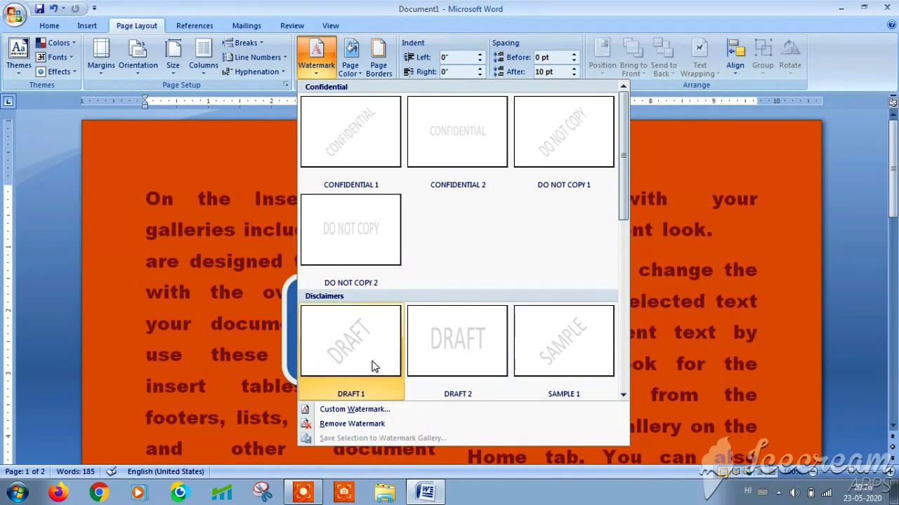
- Apply IMG_20200214_143138.jpg from drive D: as a picture watermark through Custom Watermark
click(355, 410)
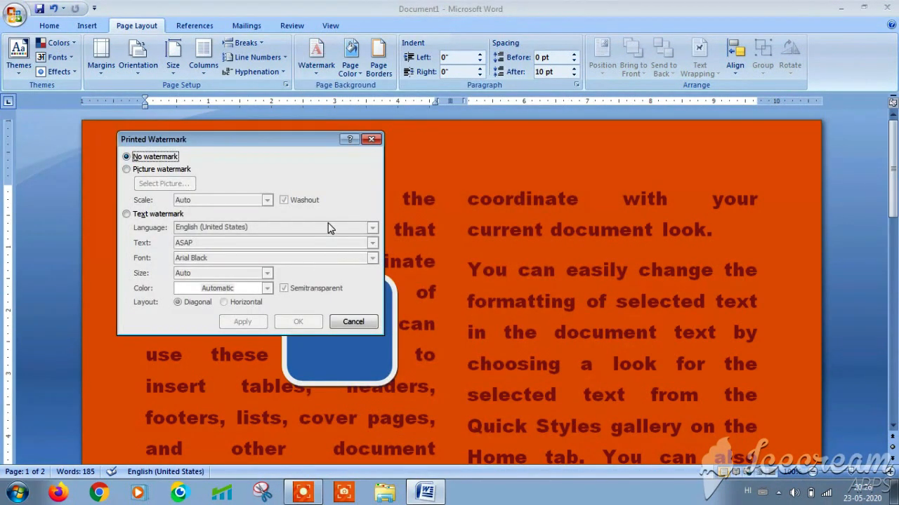
drag(284, 146, 533, 165)
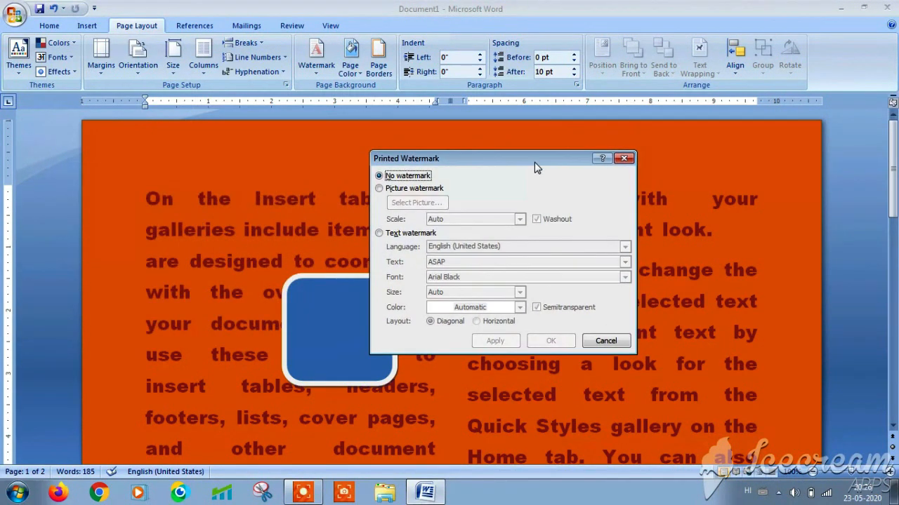
click(379, 189)
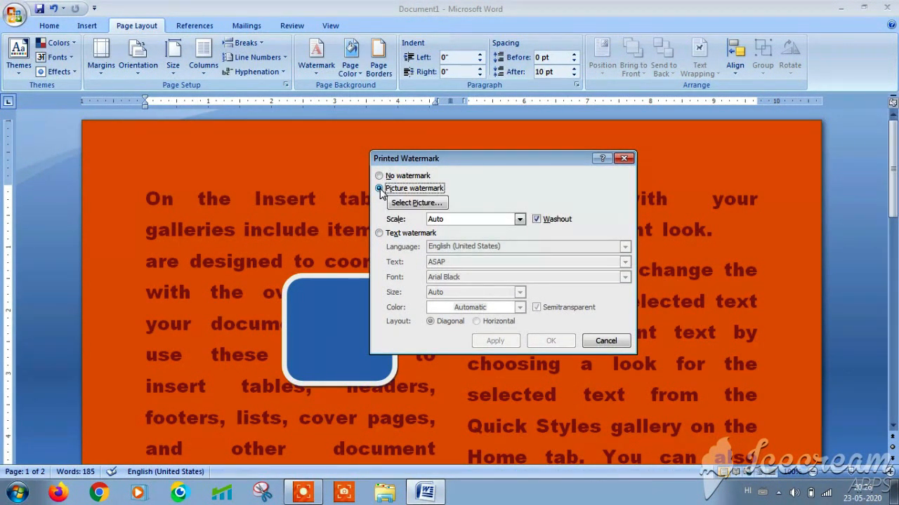
click(412, 205)
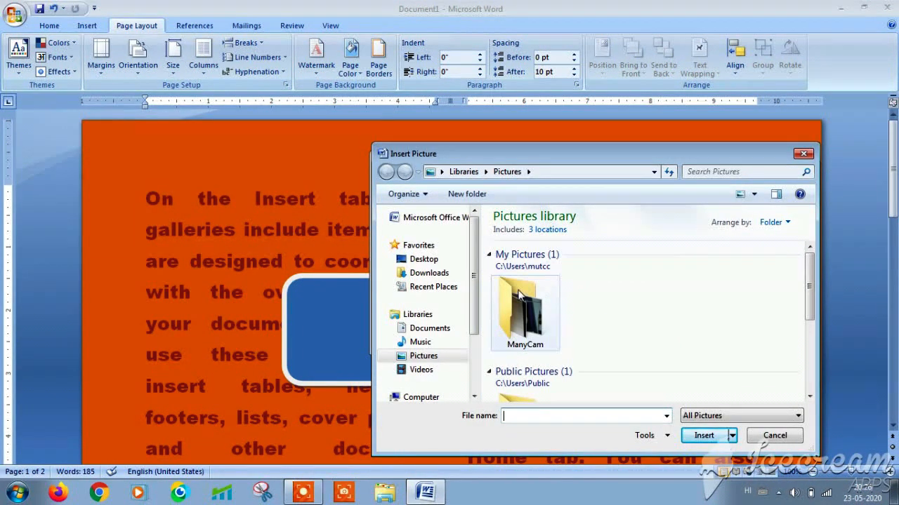
drag(474, 277, 472, 337)
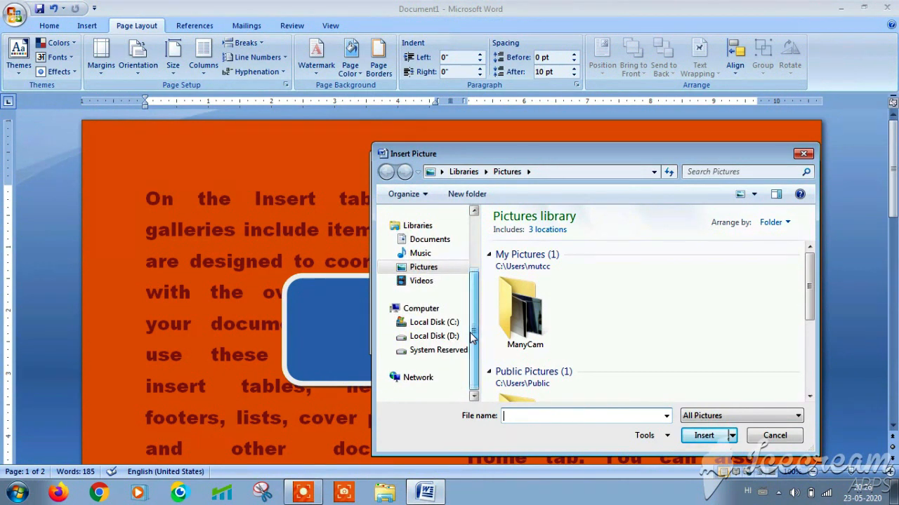
click(444, 337)
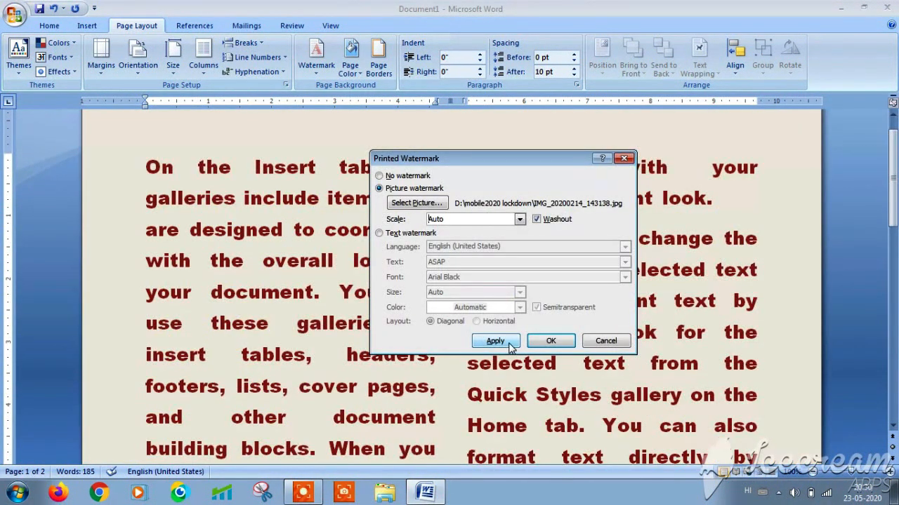
click(508, 343)
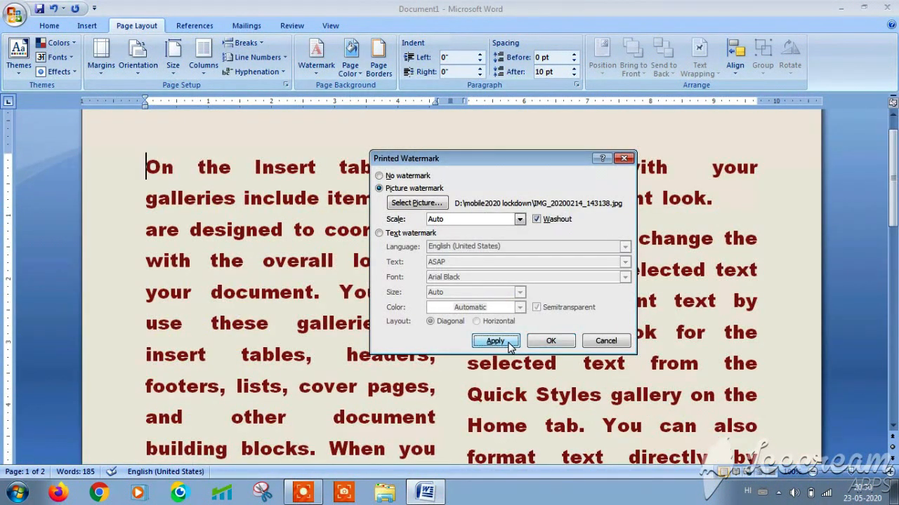
click(604, 341)
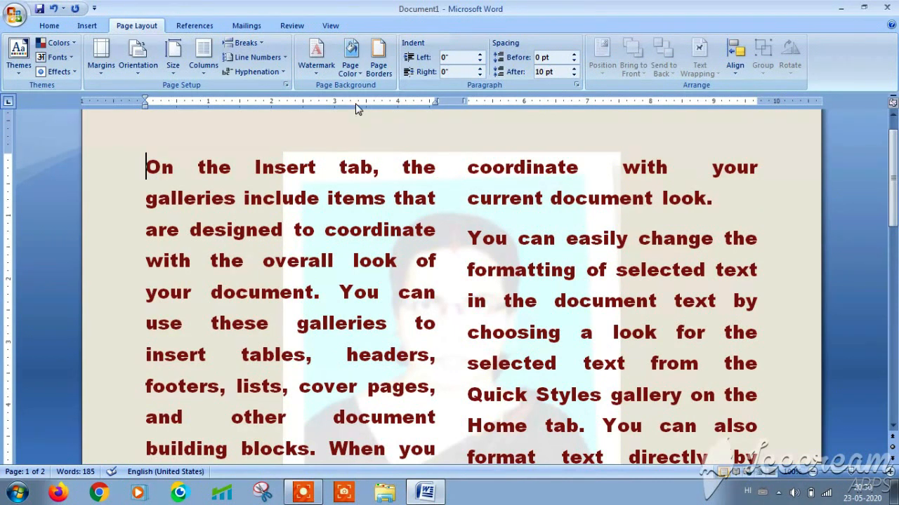
- Remove the photo watermark from the page, leaving the Watermark gallery showing
click(318, 74)
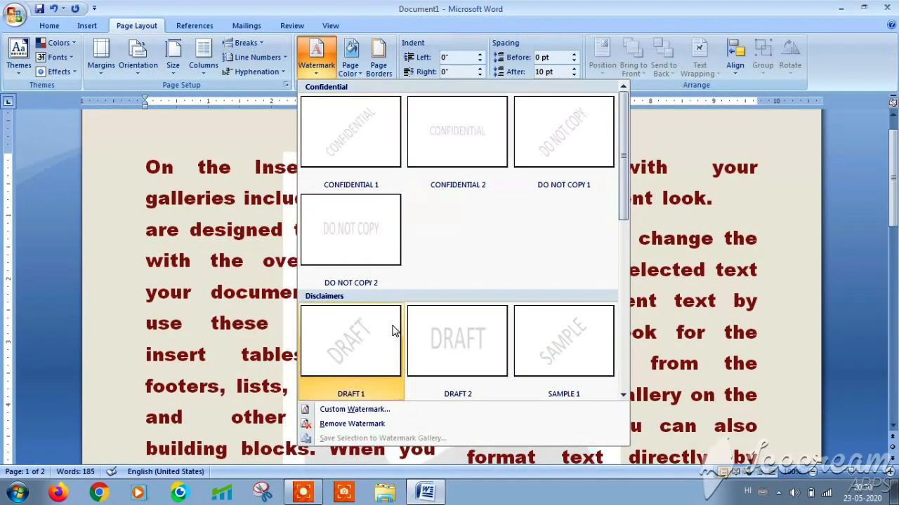
click(330, 424)
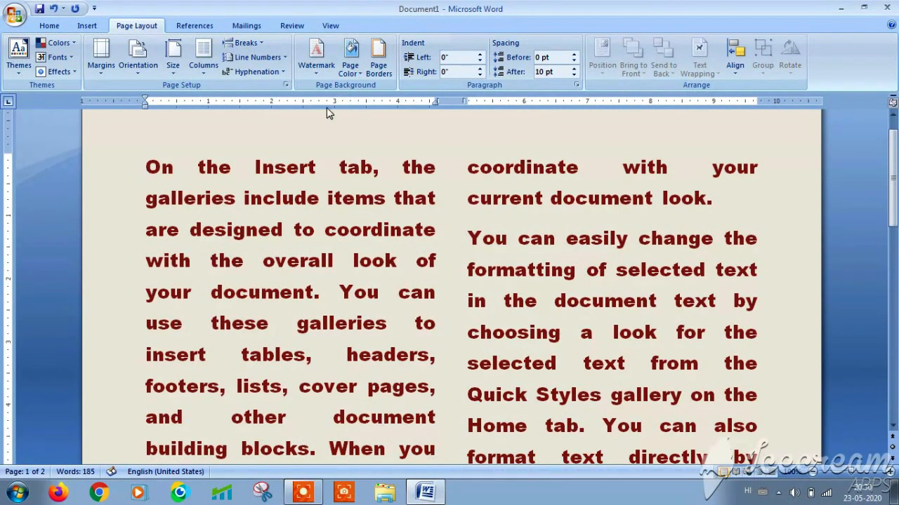
click(317, 75)
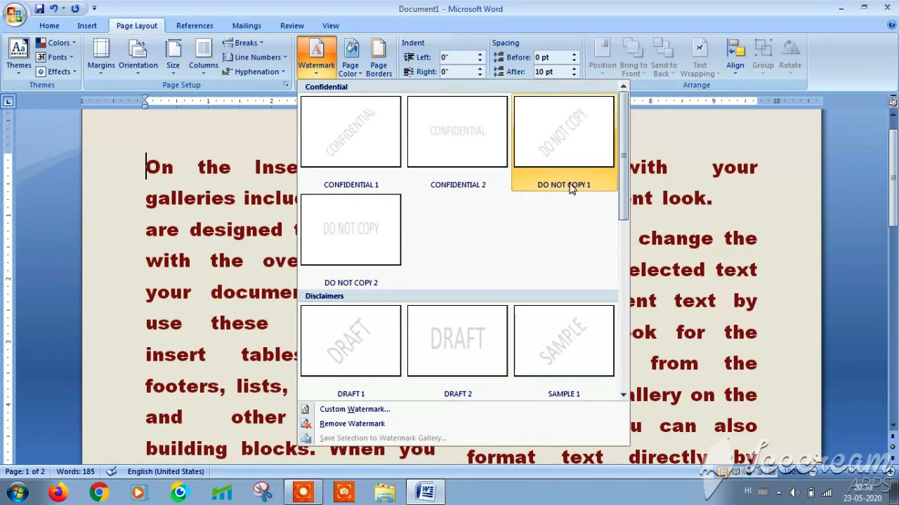
- Start a custom text watermark in Arial Narrow at size 36
click(364, 410)
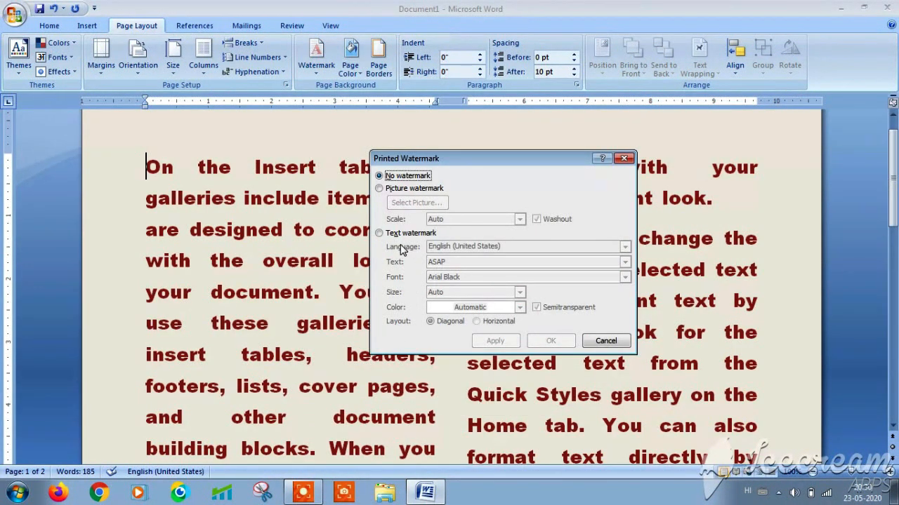
click(379, 233)
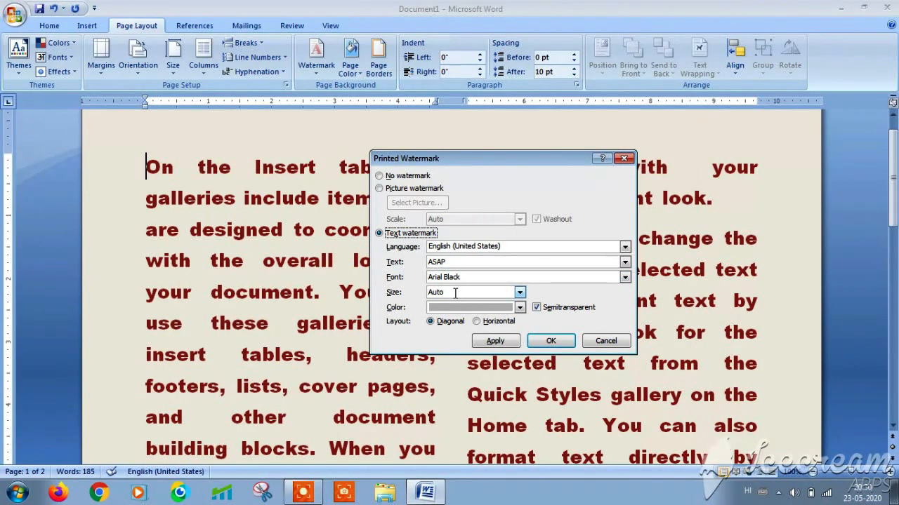
click(520, 292)
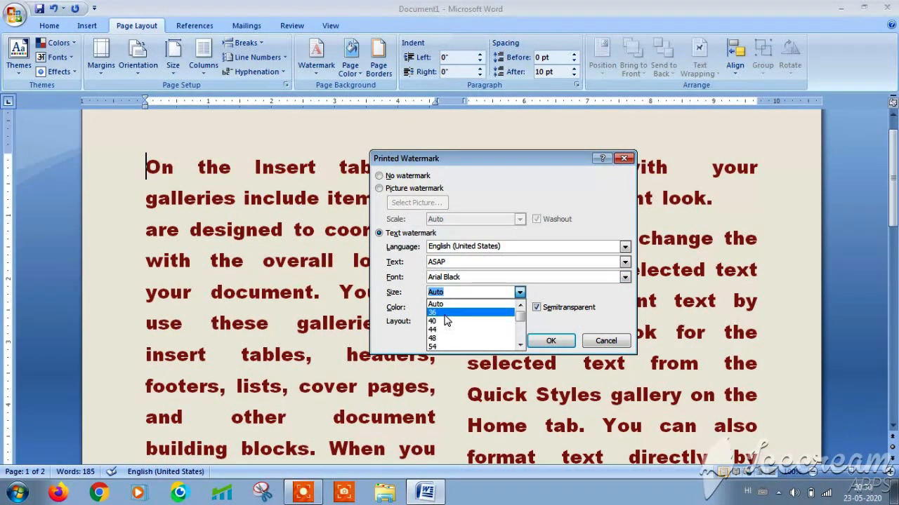
click(449, 312)
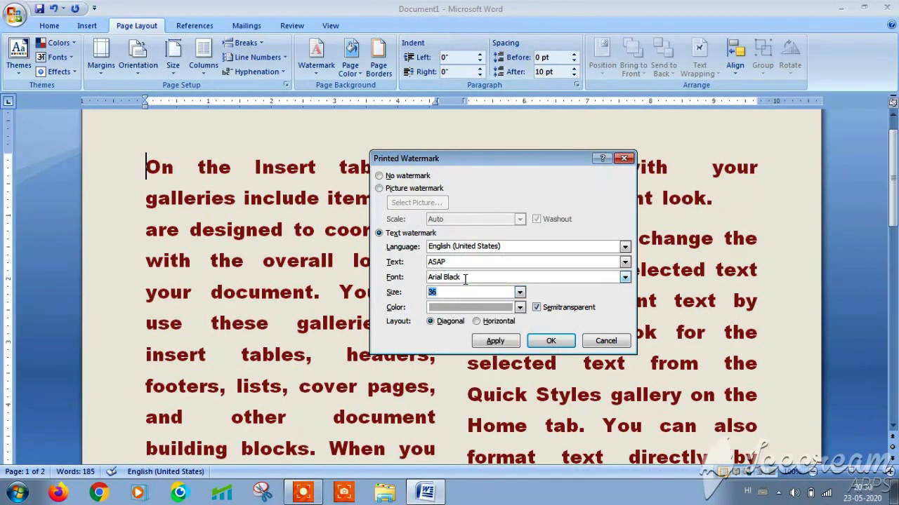
click(625, 277)
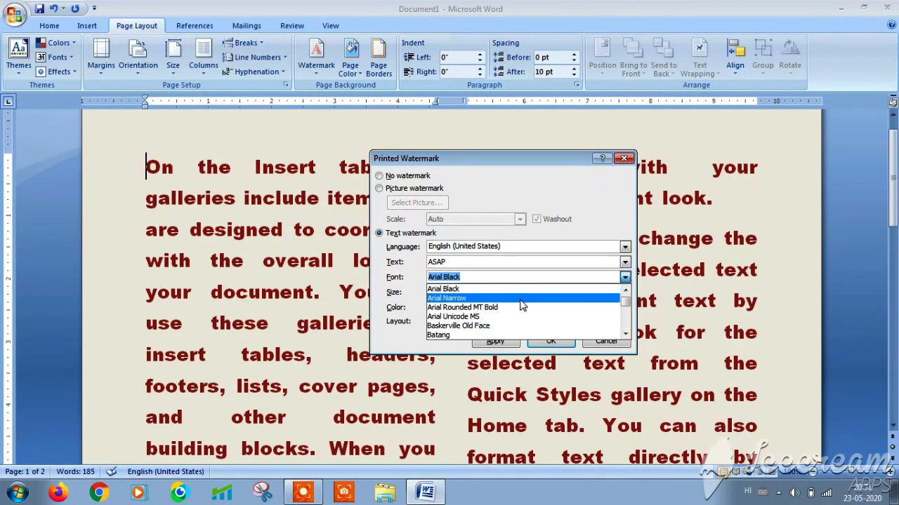
click(479, 298)
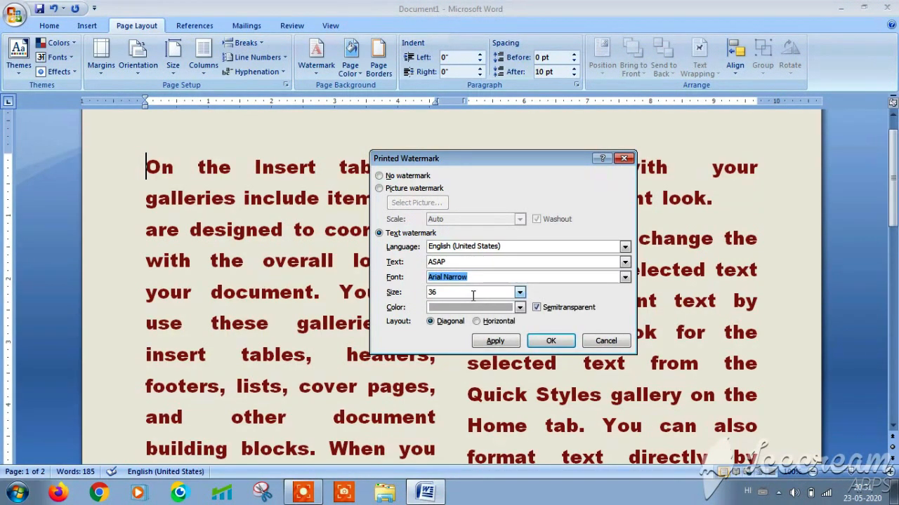
- Replace the default ASAP wording with custom watermark text, colour it dark blue, and apply it
click(453, 261)
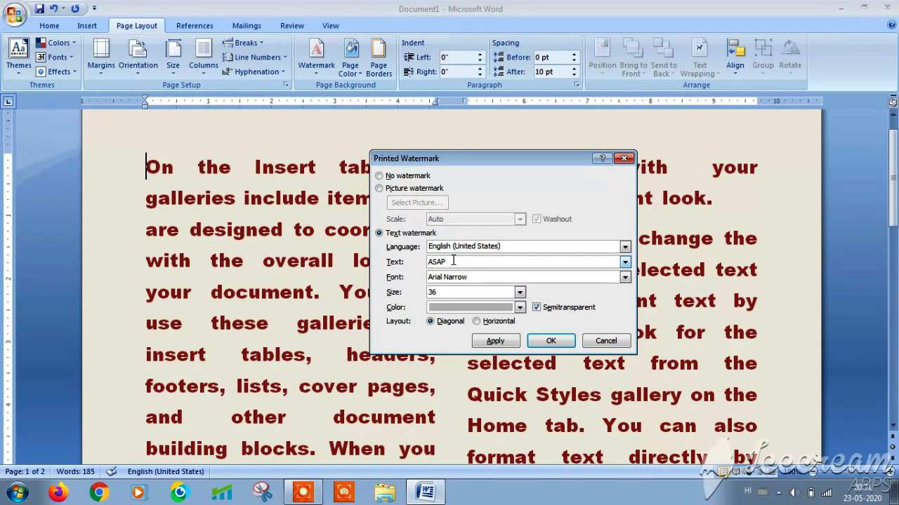
key(BackSpace)
key(BackSpace)
key(BackSpace)
key(BackSpace)
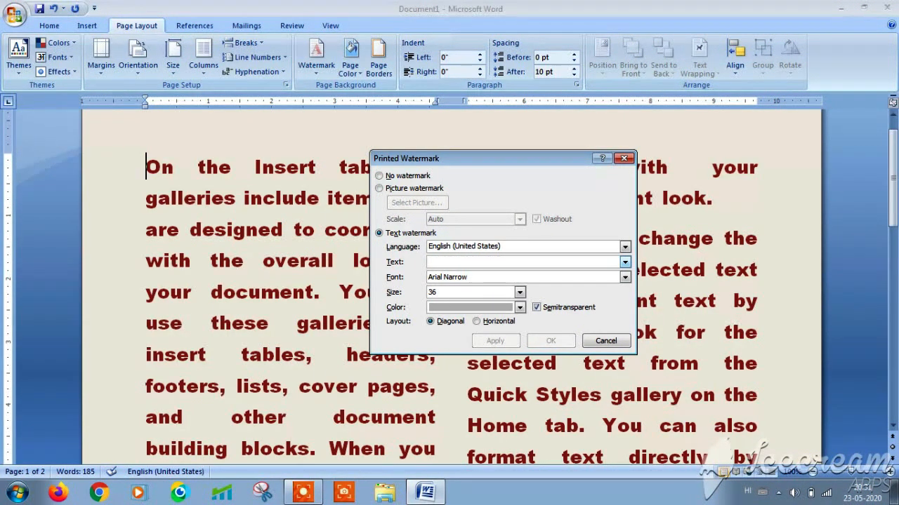
text(Nk)
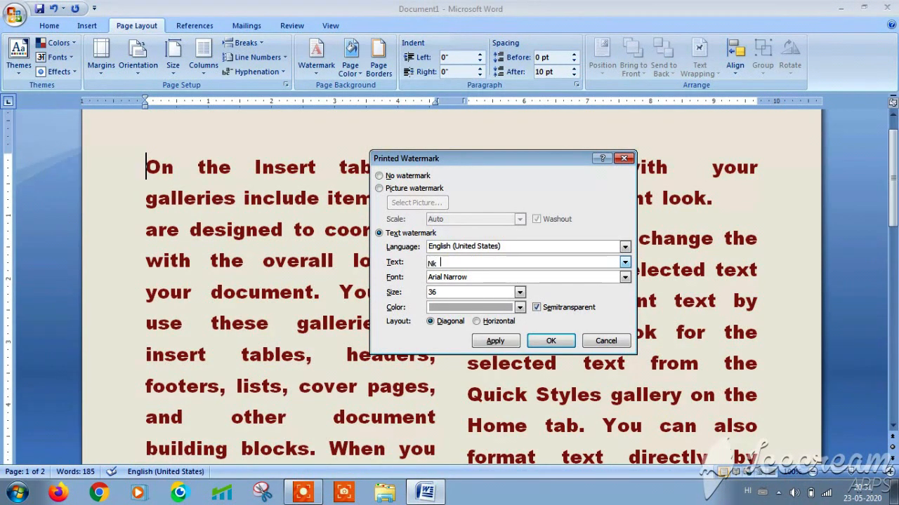
text( SA)
text(HARs)
text(SA)
click(519, 308)
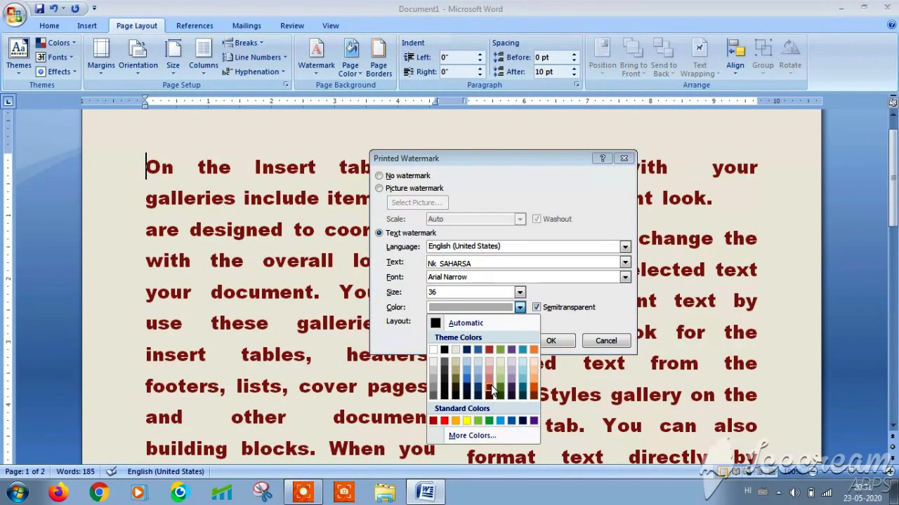
click(467, 351)
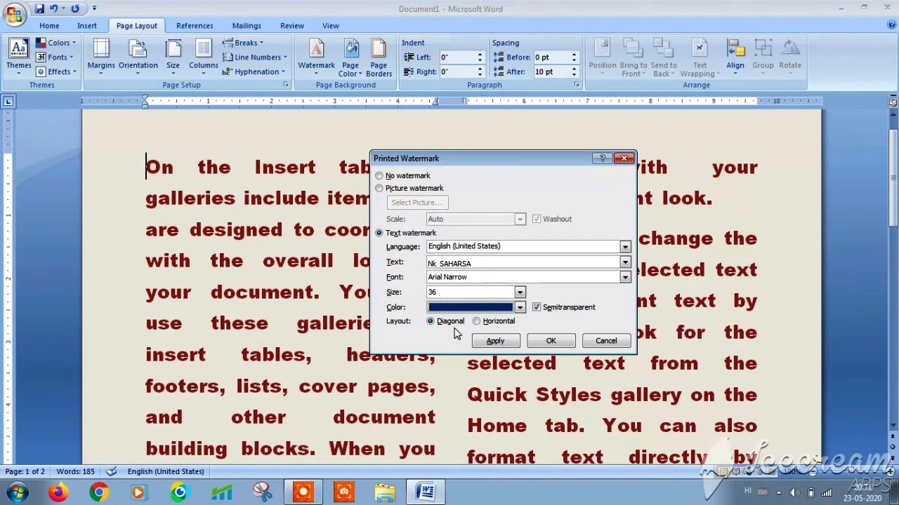
click(489, 341)
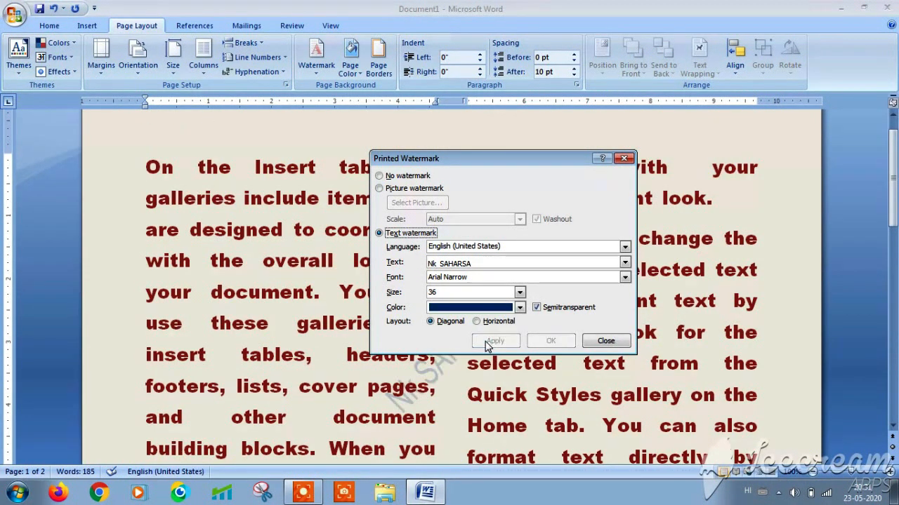
click(590, 347)
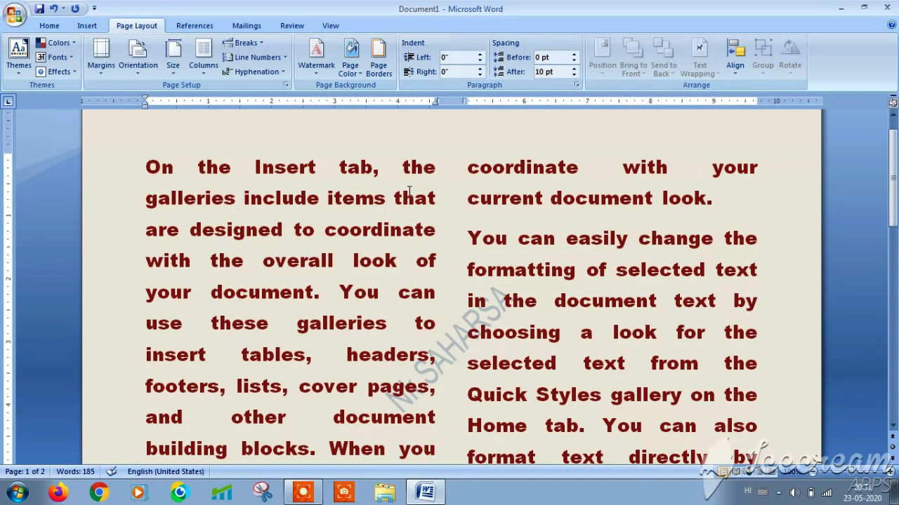
- Make the page background orange and bring up the Page Borders settings
click(359, 73)
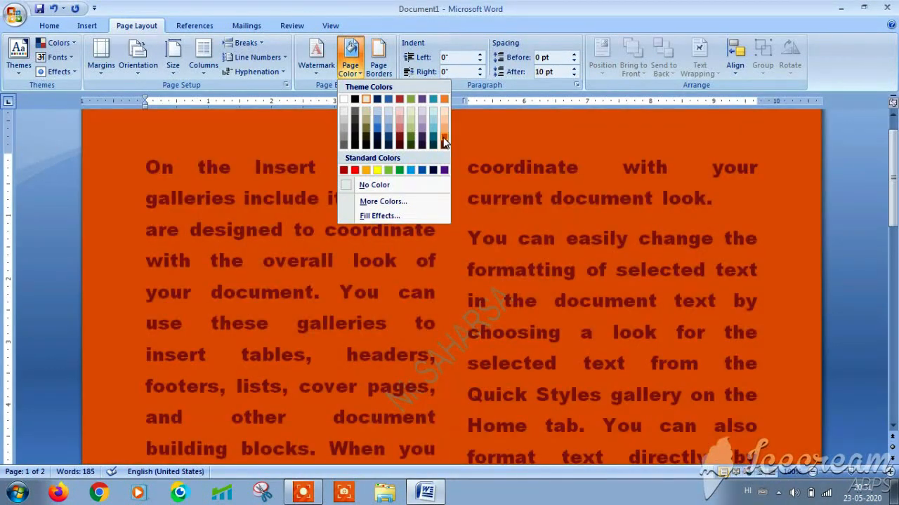
click(444, 140)
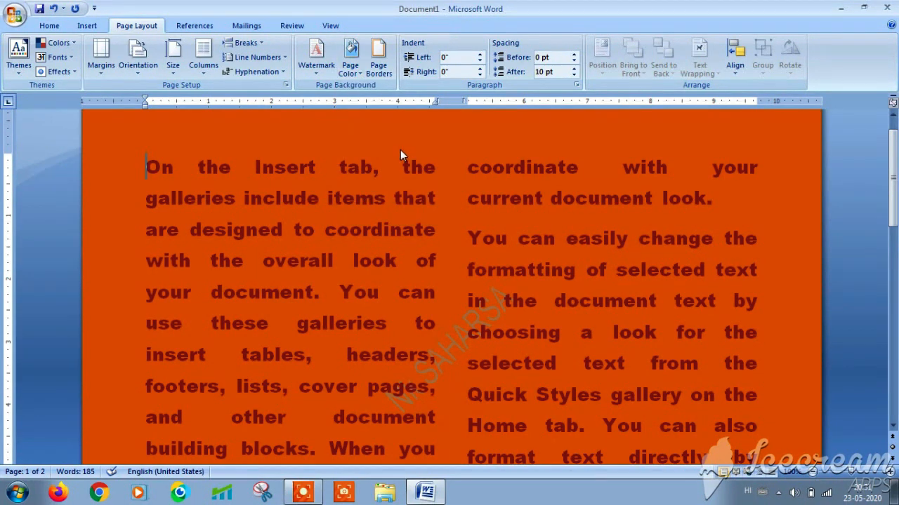
click(378, 54)
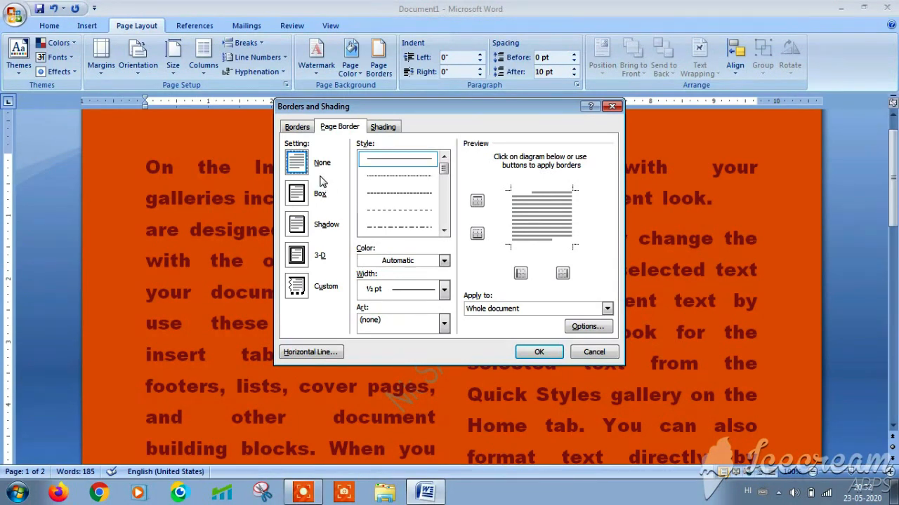
- Preview the Box, Shadow, 3-D and Custom page border settings
click(303, 200)
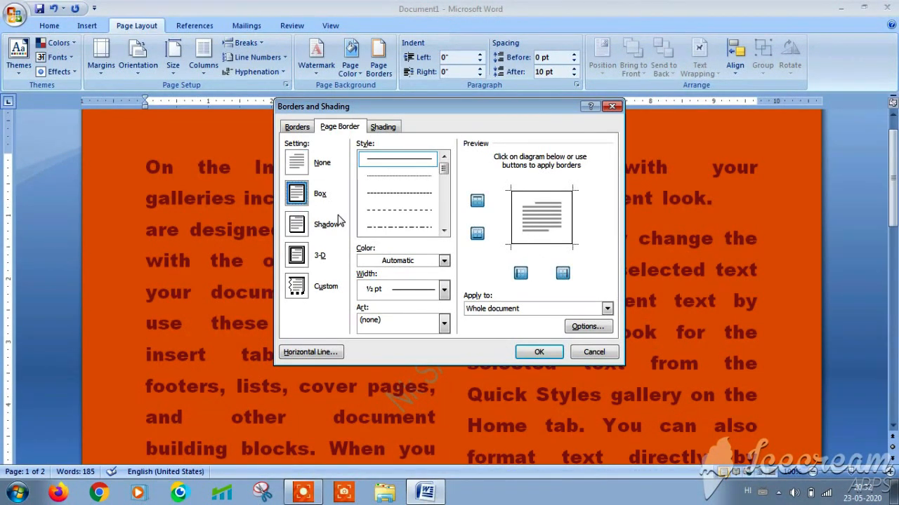
click(306, 226)
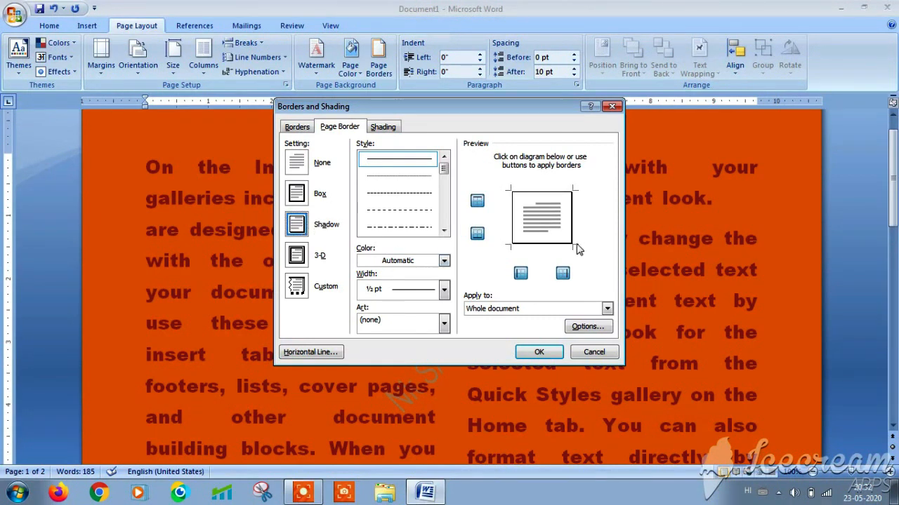
click(308, 260)
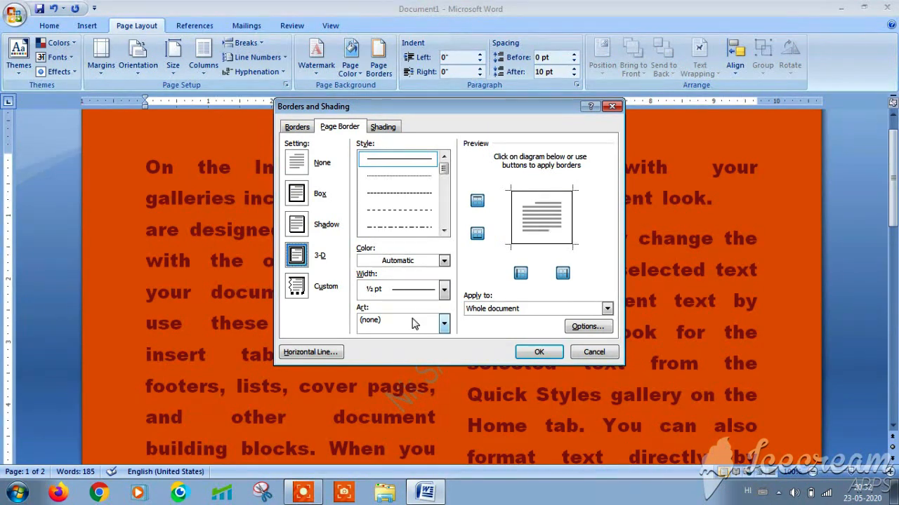
click(297, 285)
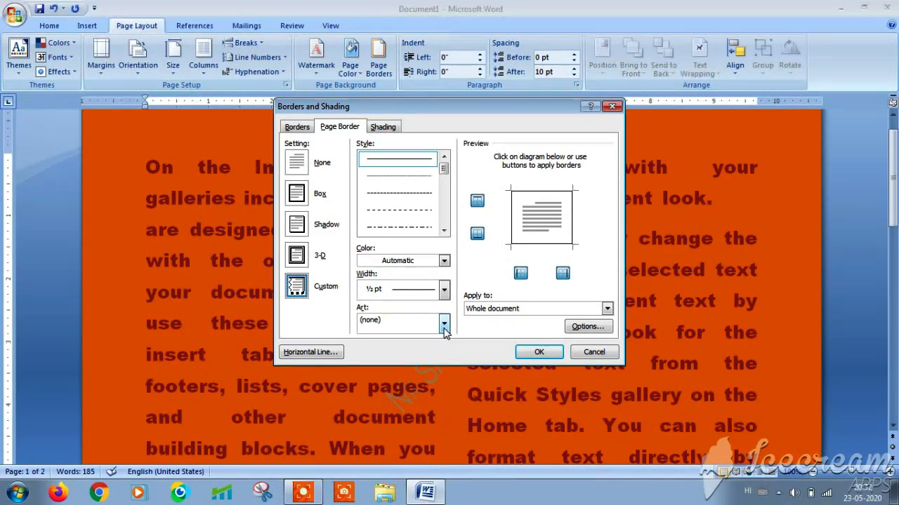
- Set the page border to a 3 pt thick double-line 3-D style
click(444, 289)
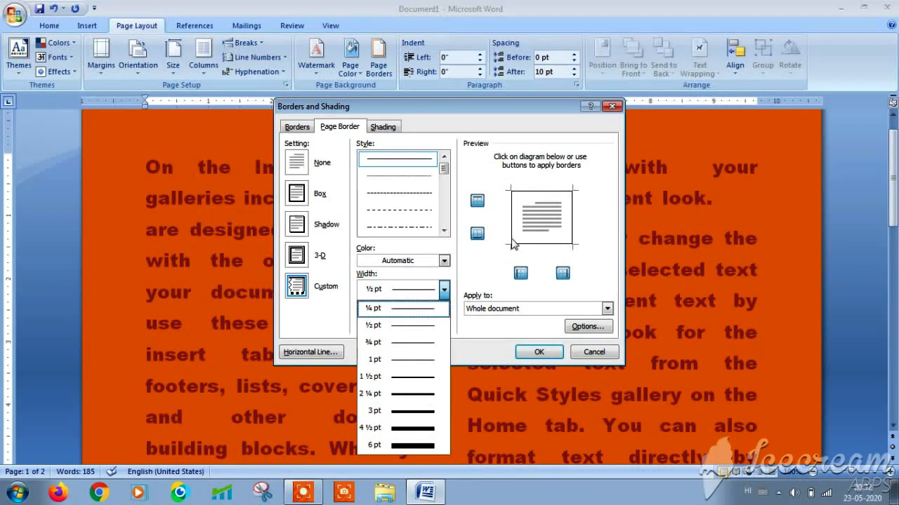
click(411, 412)
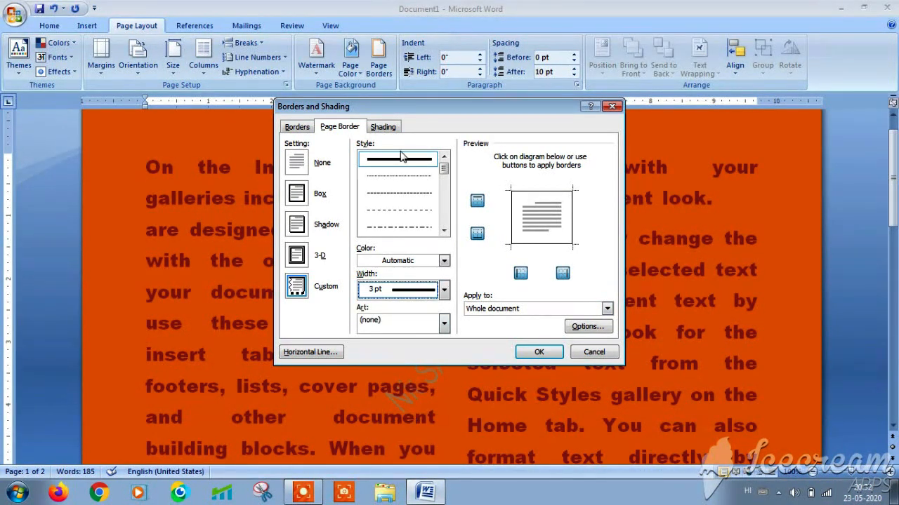
click(443, 183)
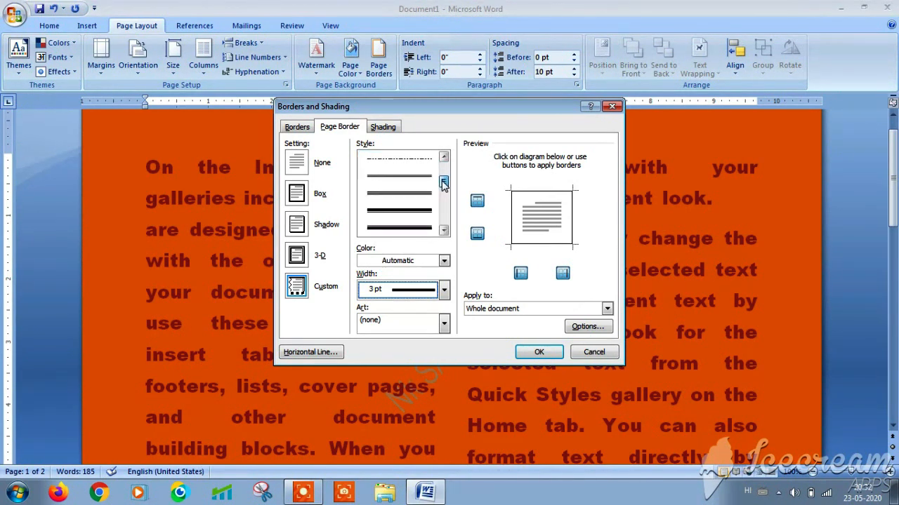
click(443, 185)
click(405, 212)
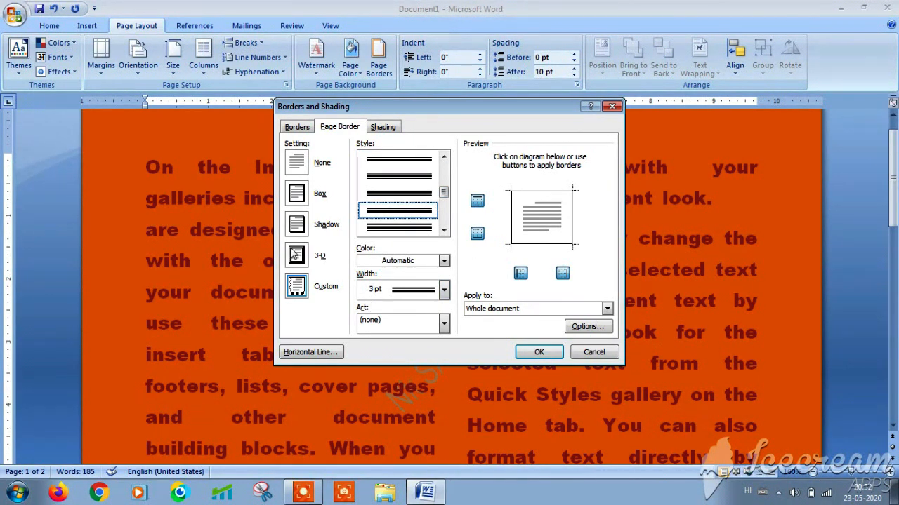
click(295, 255)
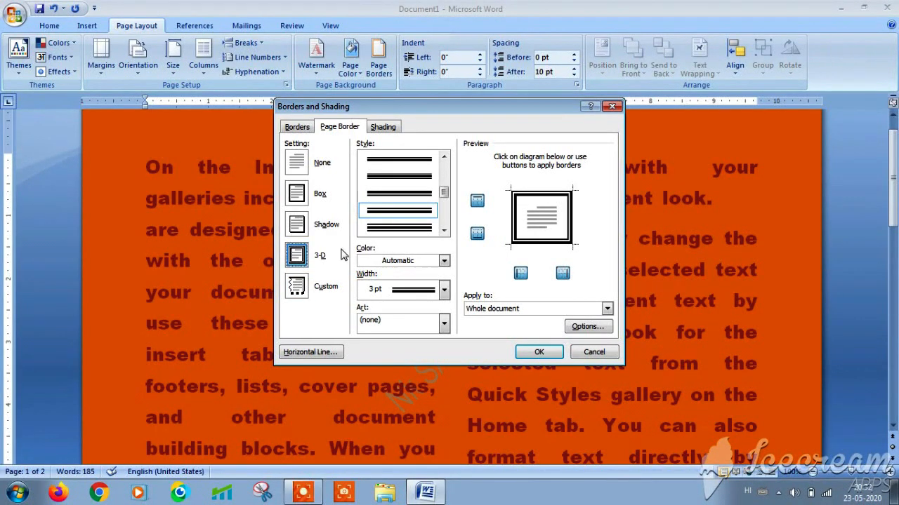
click(443, 231)
click(444, 231)
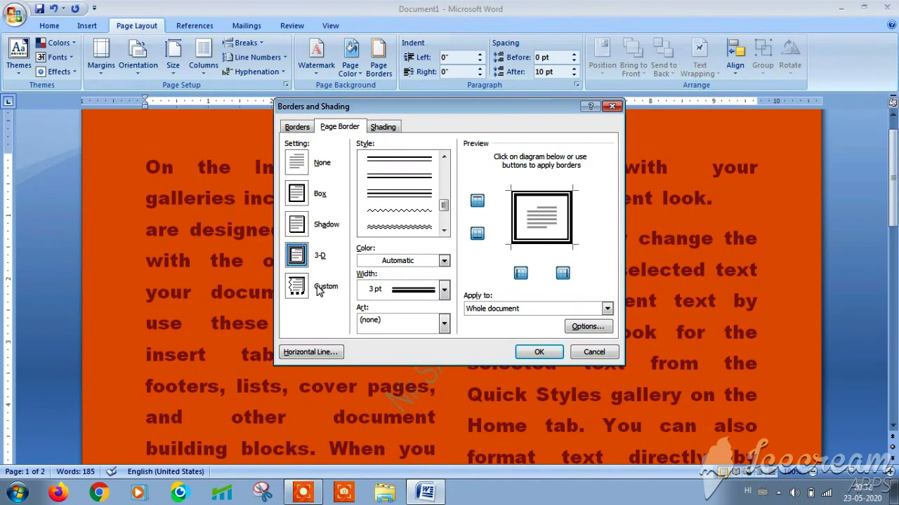
- Choose the green pine-tree art border from the Art list and apply it to the page
click(444, 322)
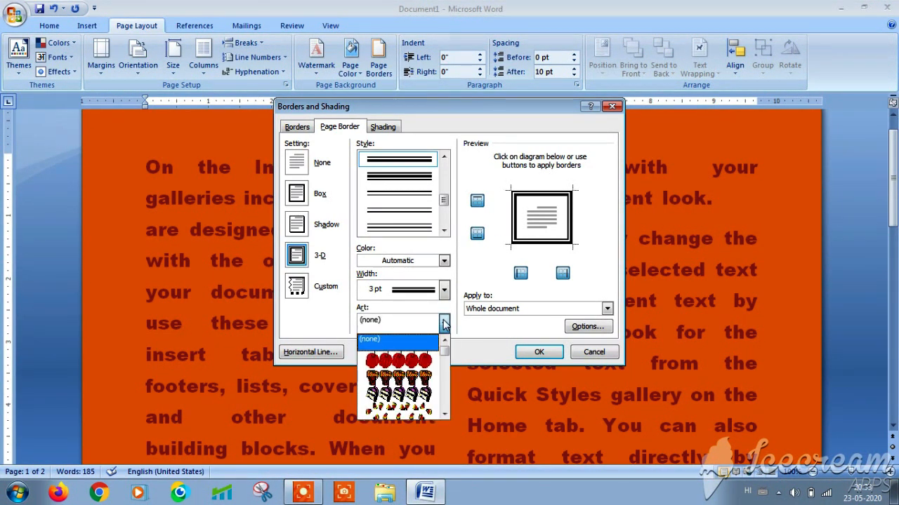
click(443, 360)
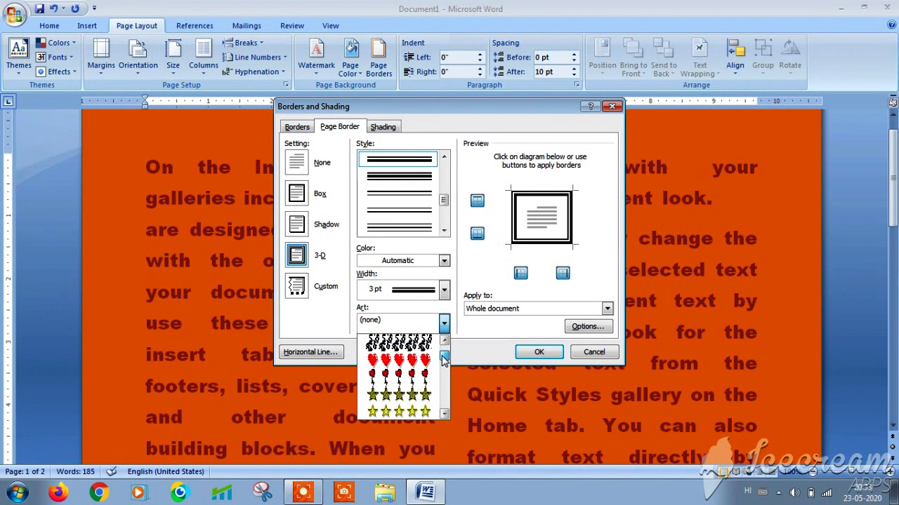
drag(444, 359, 443, 354)
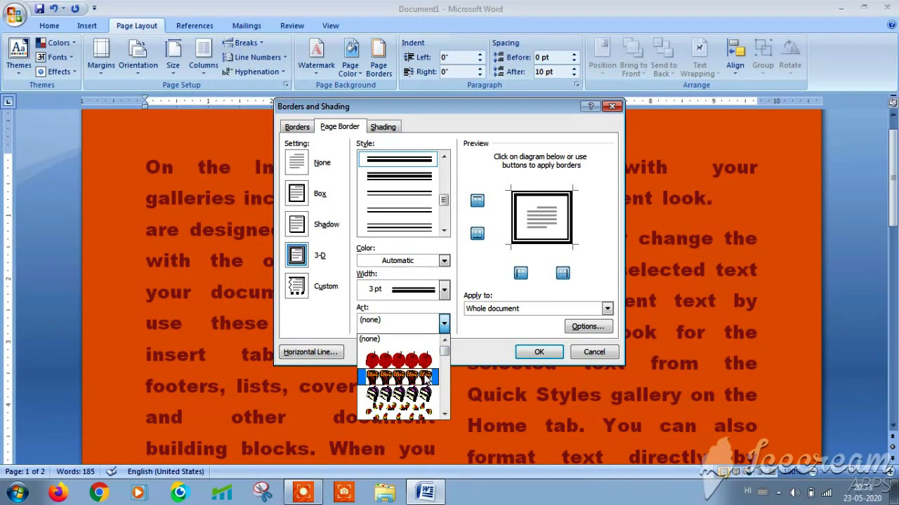
click(424, 376)
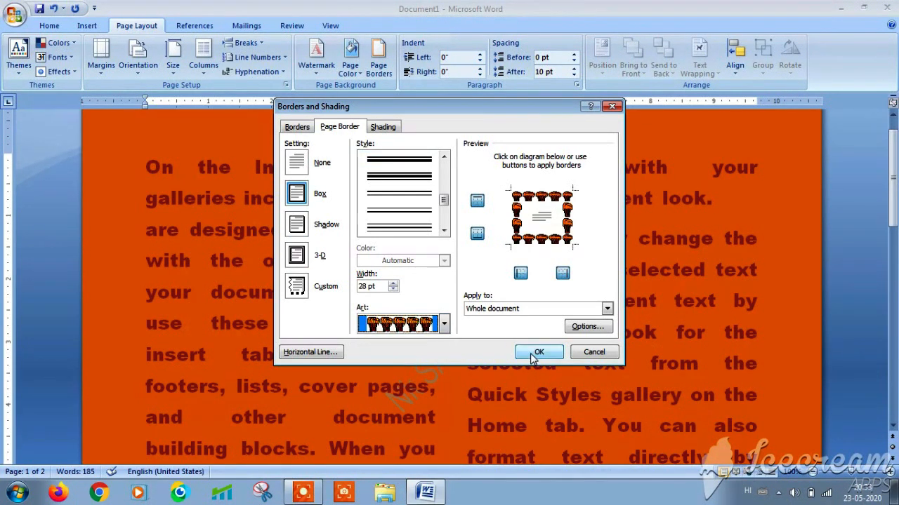
click(444, 324)
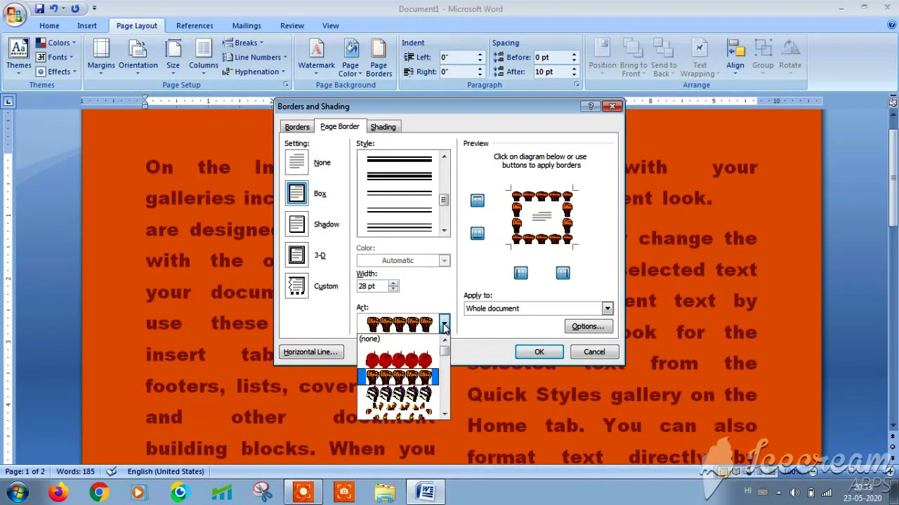
drag(444, 347, 443, 350)
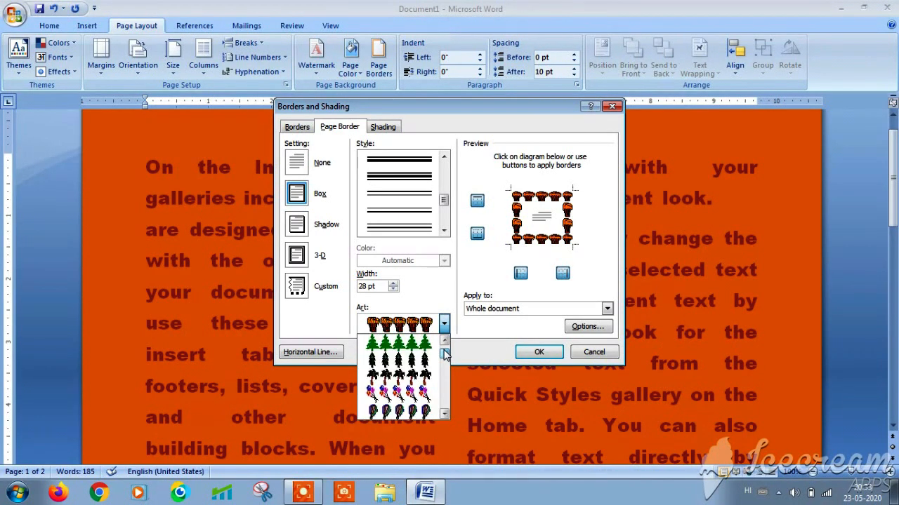
click(426, 344)
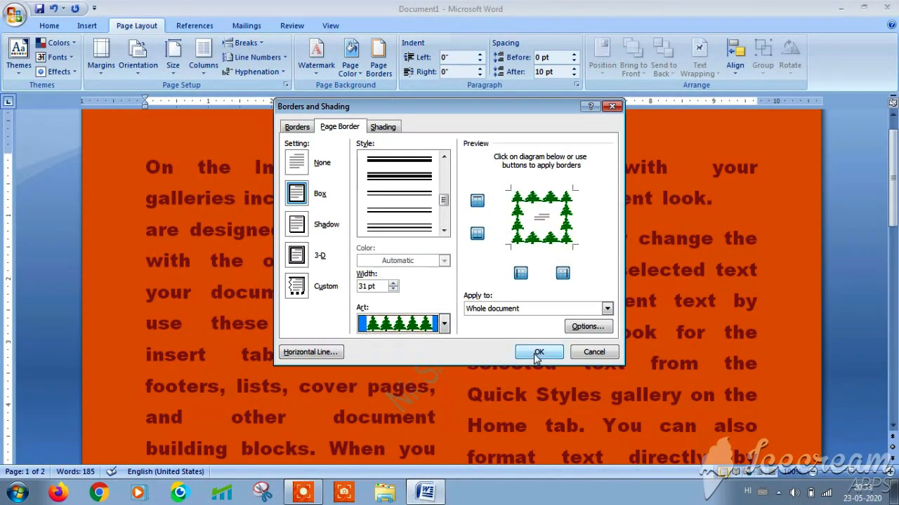
click(538, 352)
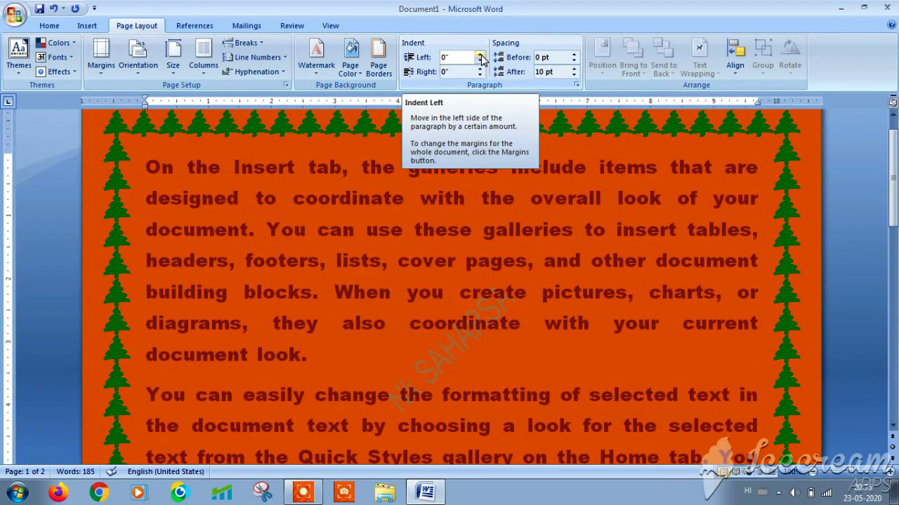
- Indent the first paragraph 0.1" on the left and 0.2" on the right
click(480, 54)
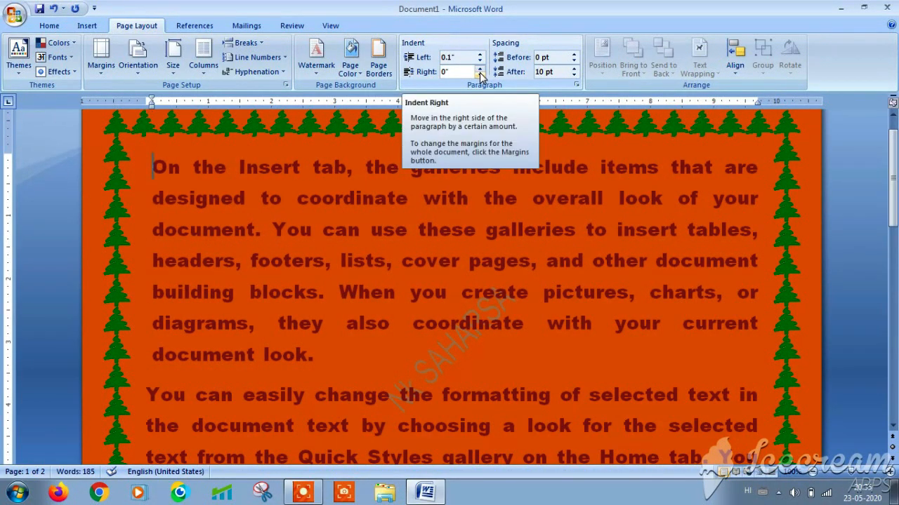
click(480, 75)
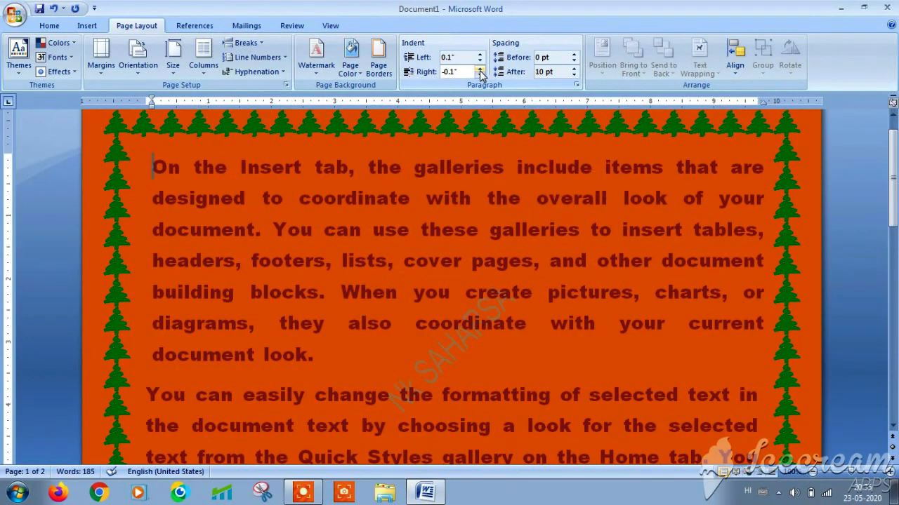
click(480, 69)
click(481, 70)
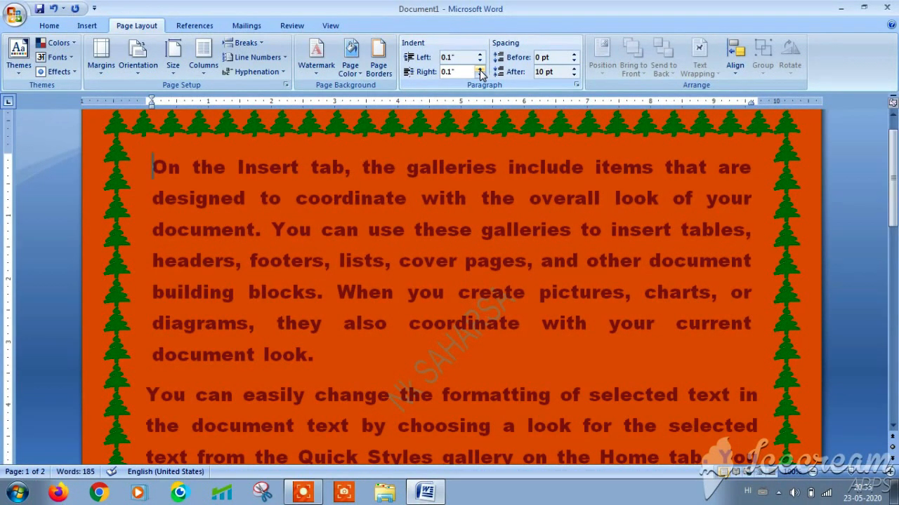
click(481, 70)
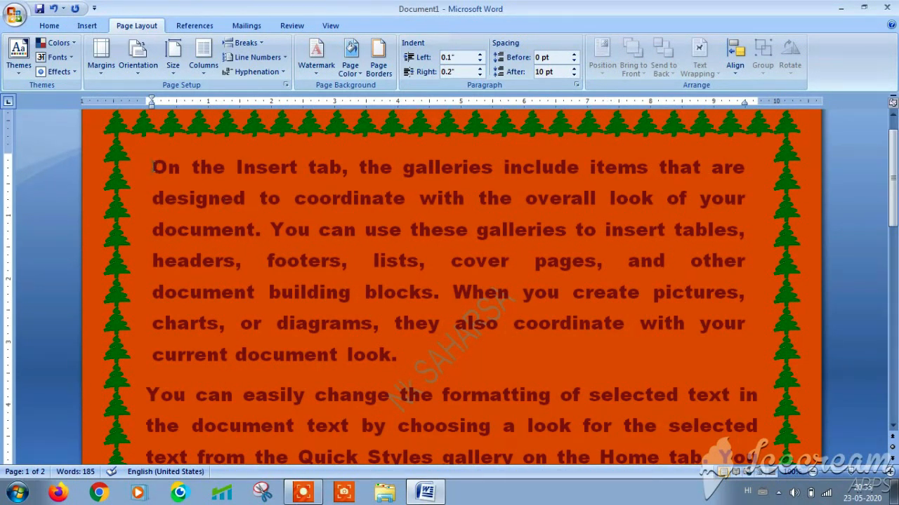
- Select the body paragraphs and set both spacing before and after to 0 pt
drag(153, 167, 715, 331)
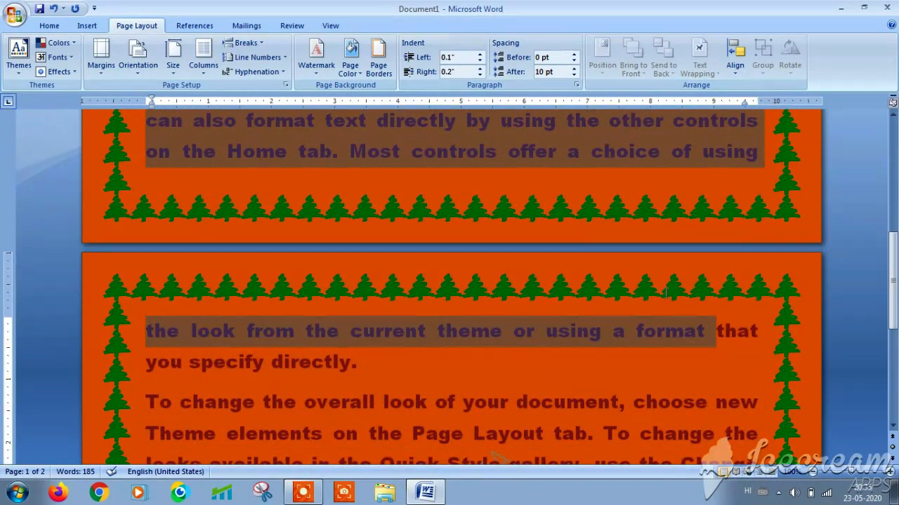
drag(666, 293, 764, 211)
drag(890, 281, 888, 160)
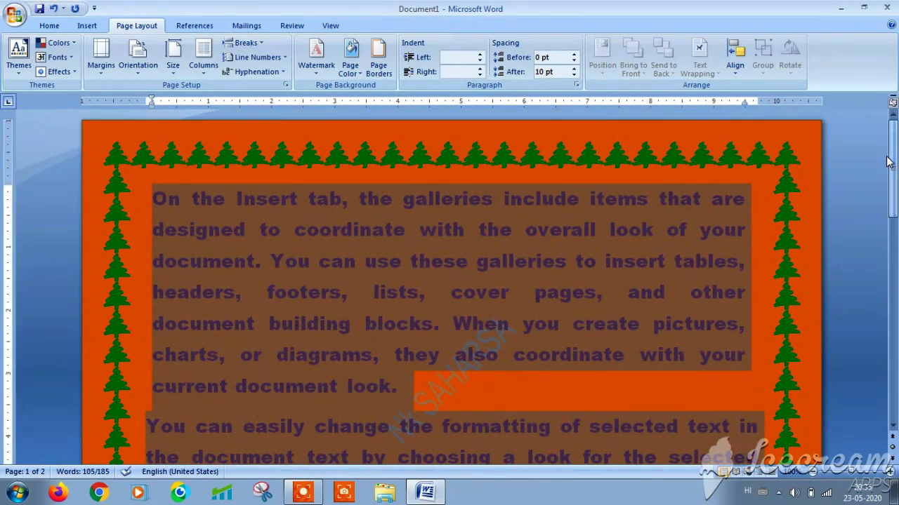
click(575, 63)
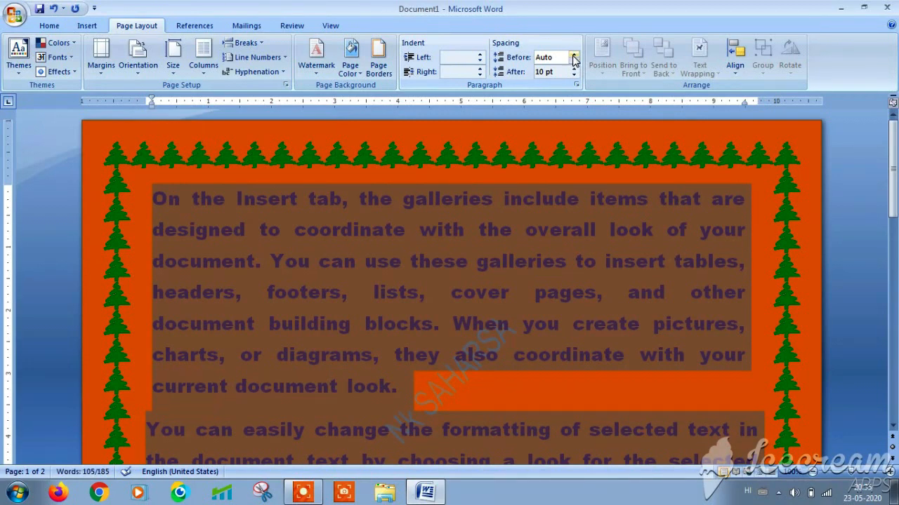
click(573, 56)
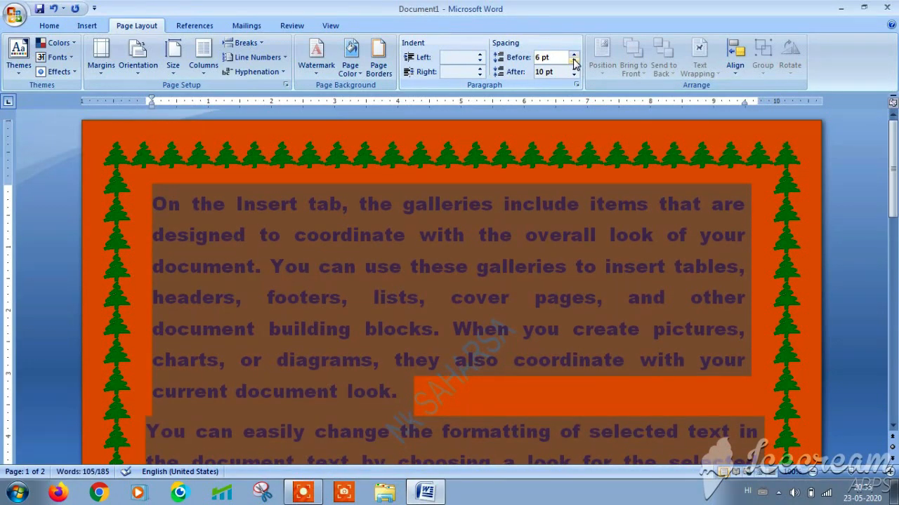
click(573, 64)
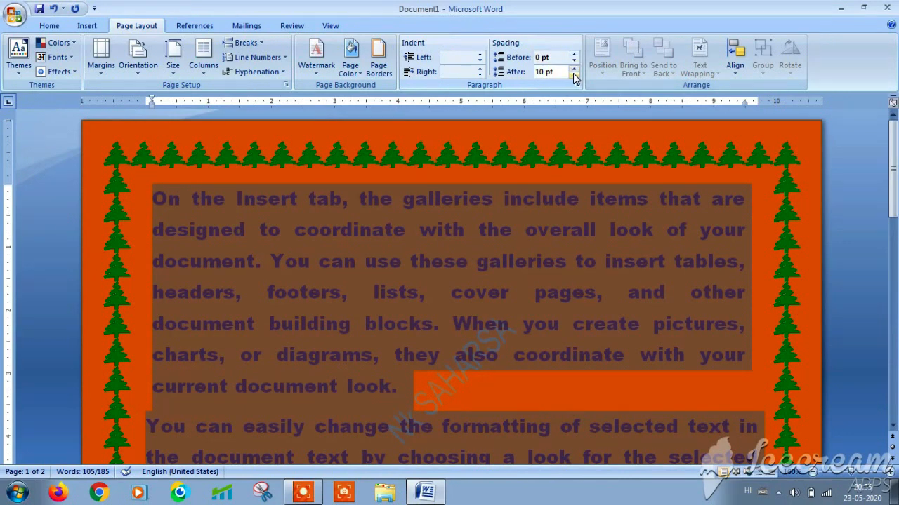
click(573, 75)
click(573, 75)
click(574, 76)
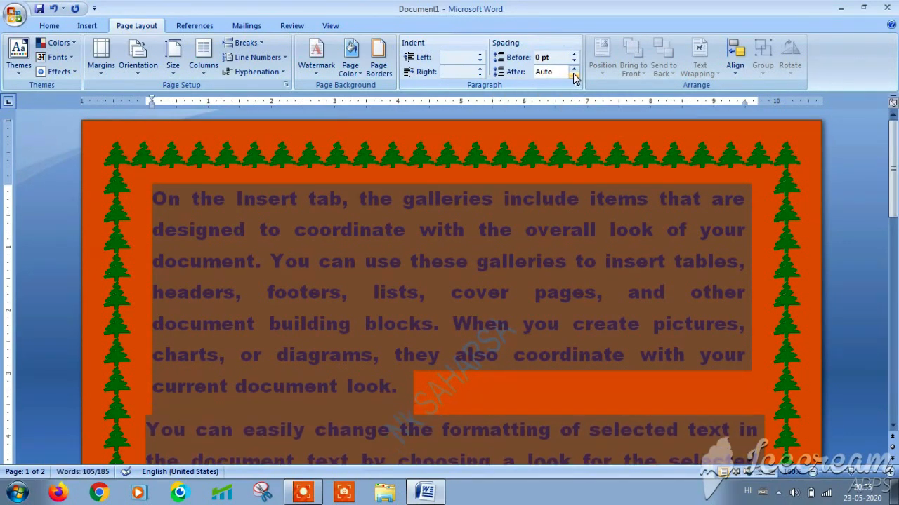
click(574, 73)
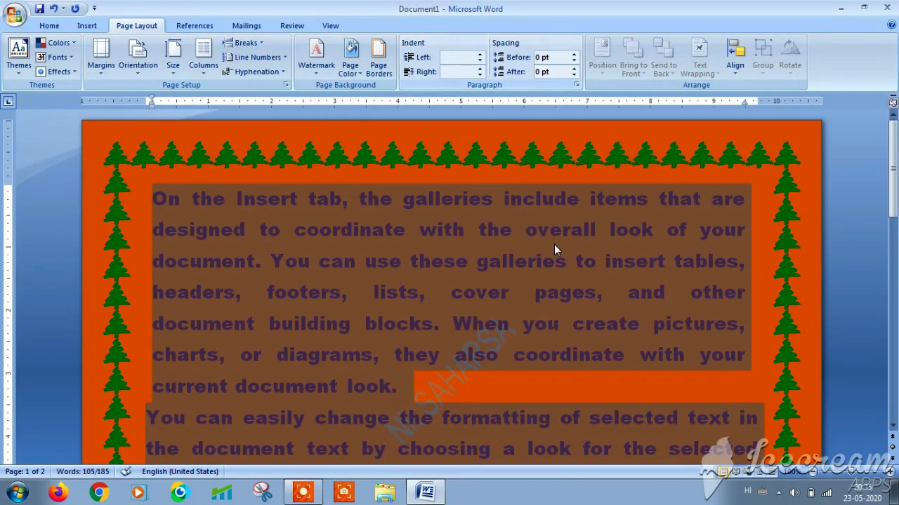
- Deselect the text, then select the white rectangle and the photo in turn
click(490, 363)
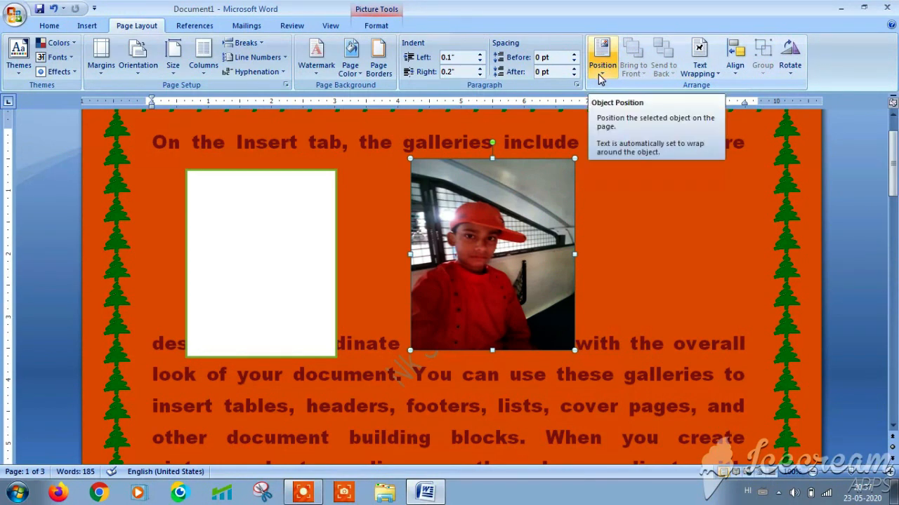
click(268, 238)
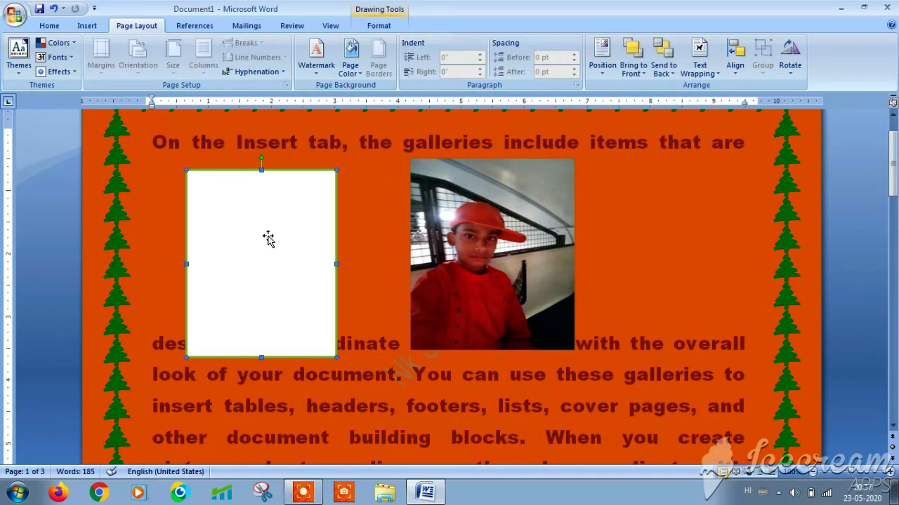
click(483, 215)
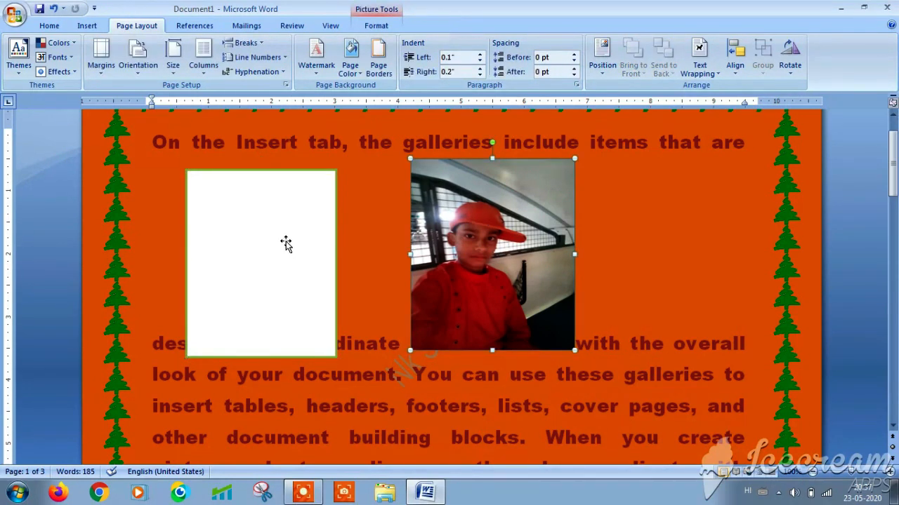
click(280, 232)
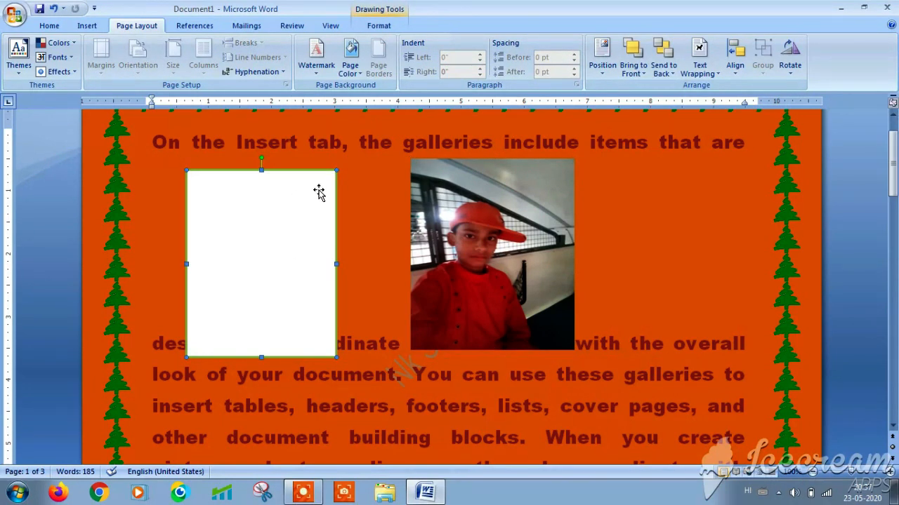
click(524, 211)
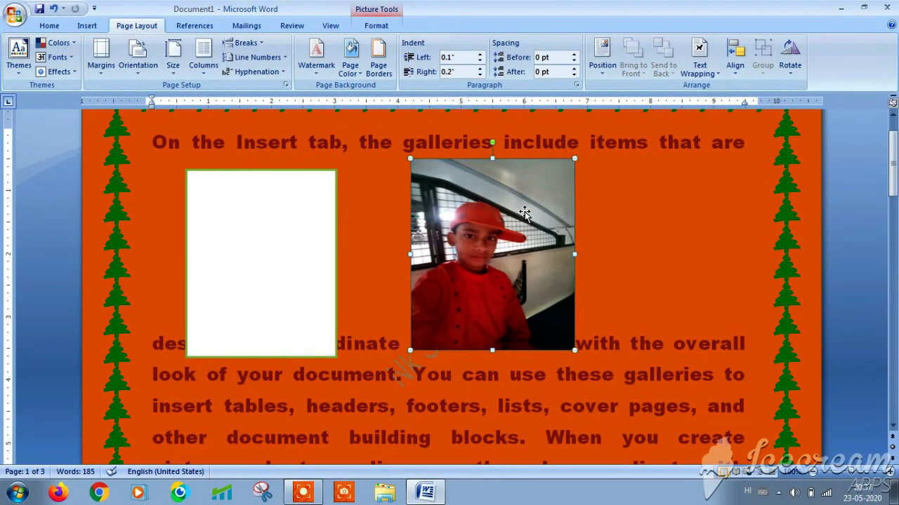
- Position the photo at the top left with text wrapping and make it smaller
click(607, 77)
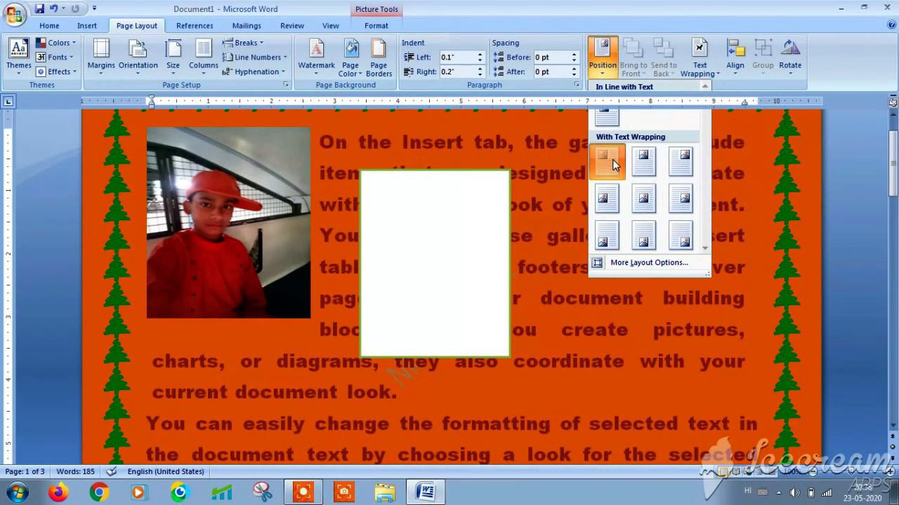
click(608, 161)
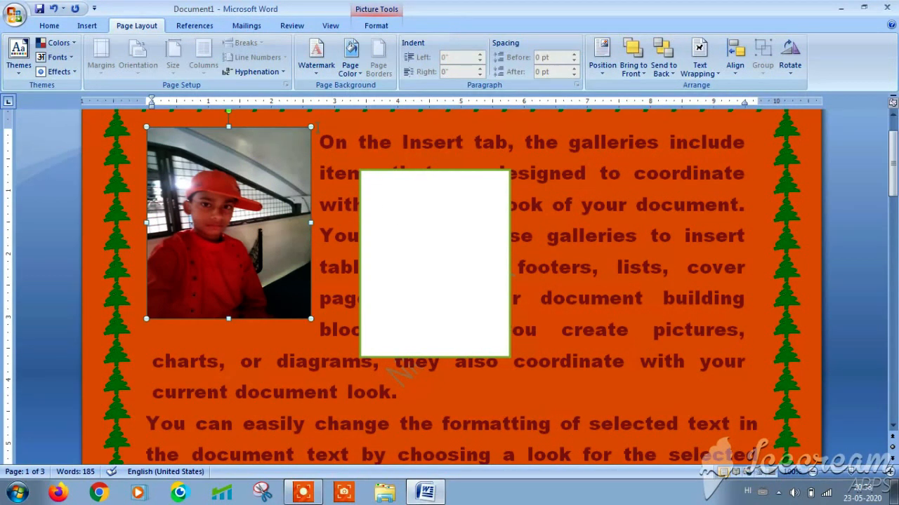
drag(309, 125, 288, 167)
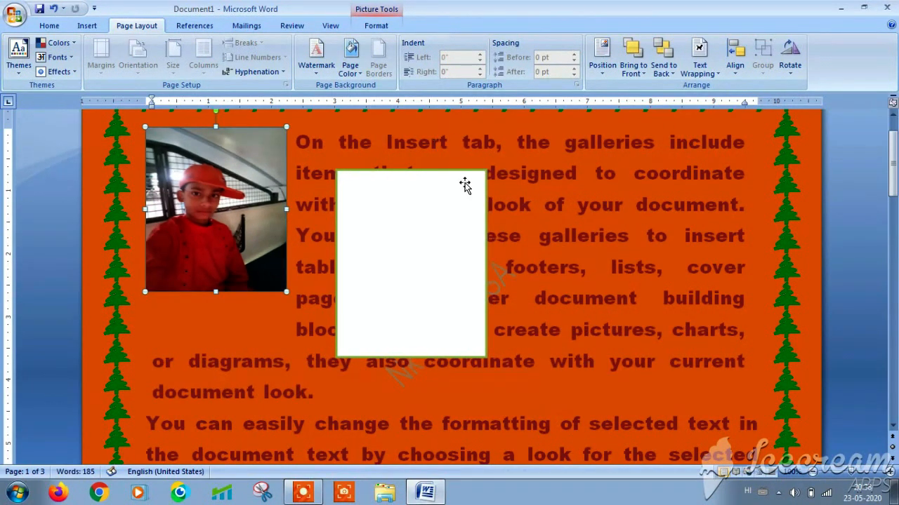
- Place the white rectangle at the top right with square wrapping
click(441, 211)
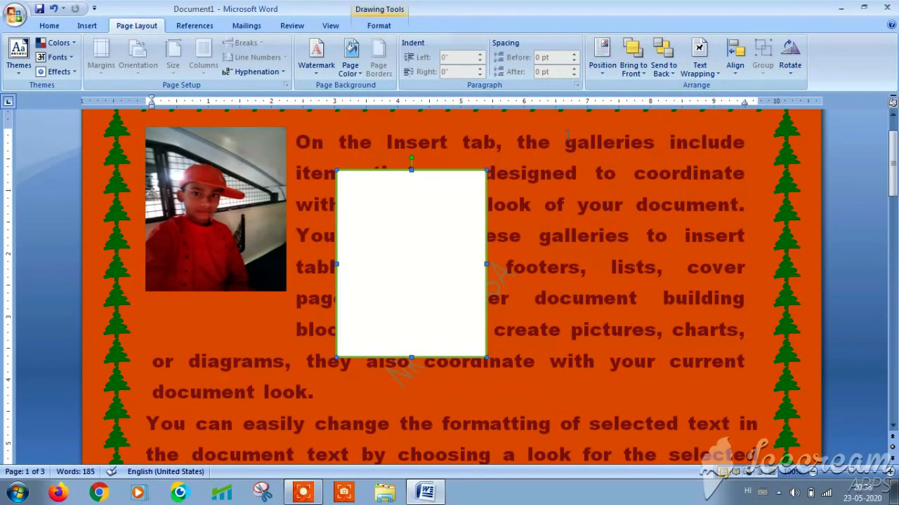
click(601, 53)
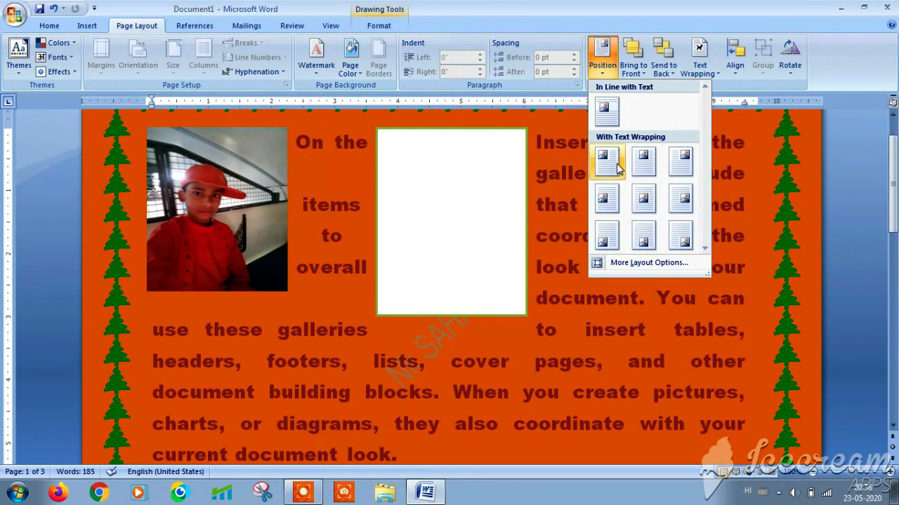
click(681, 163)
click(498, 204)
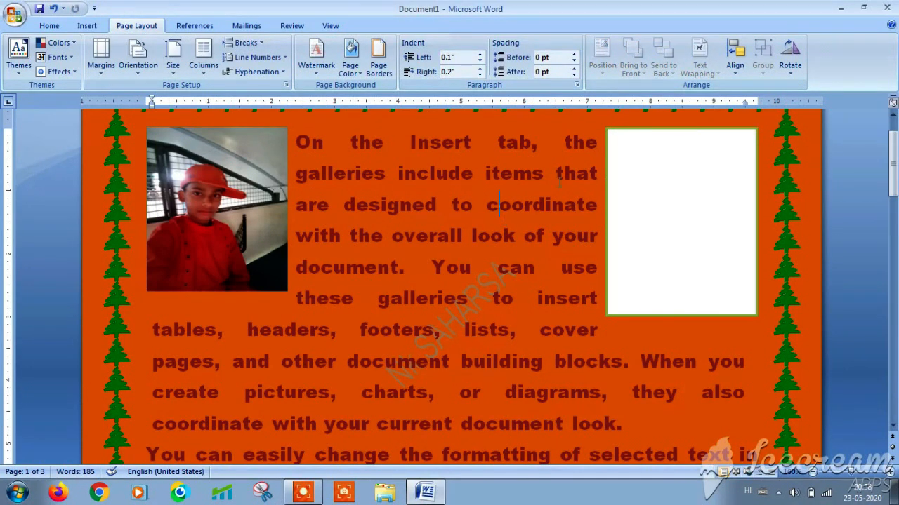
- Bring the photo in front of the other objects
click(626, 186)
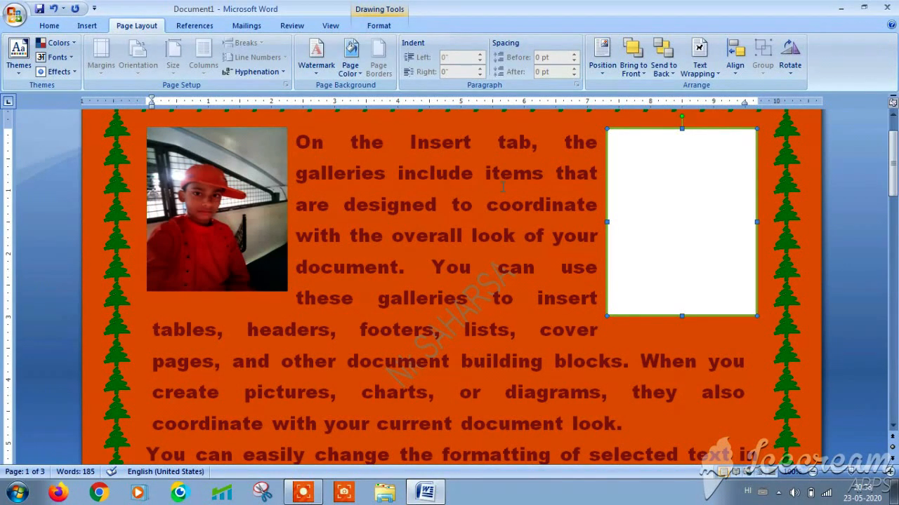
click(473, 204)
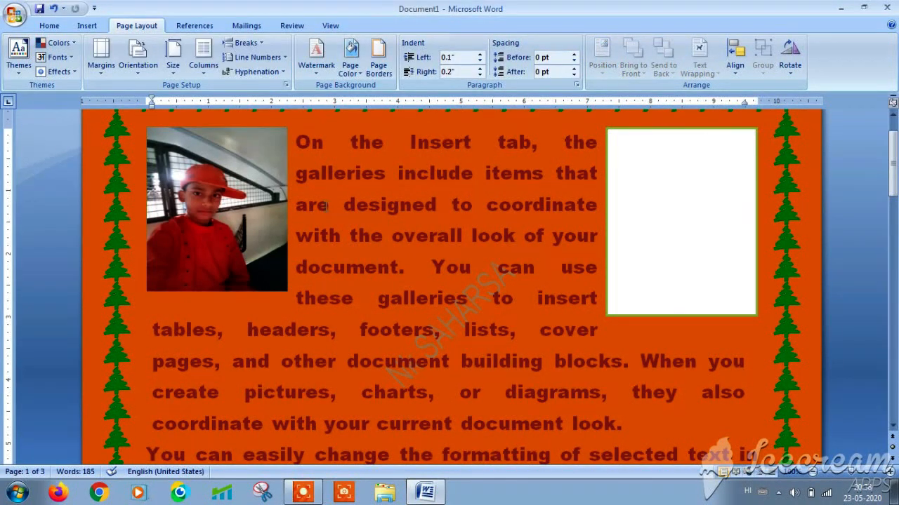
click(249, 207)
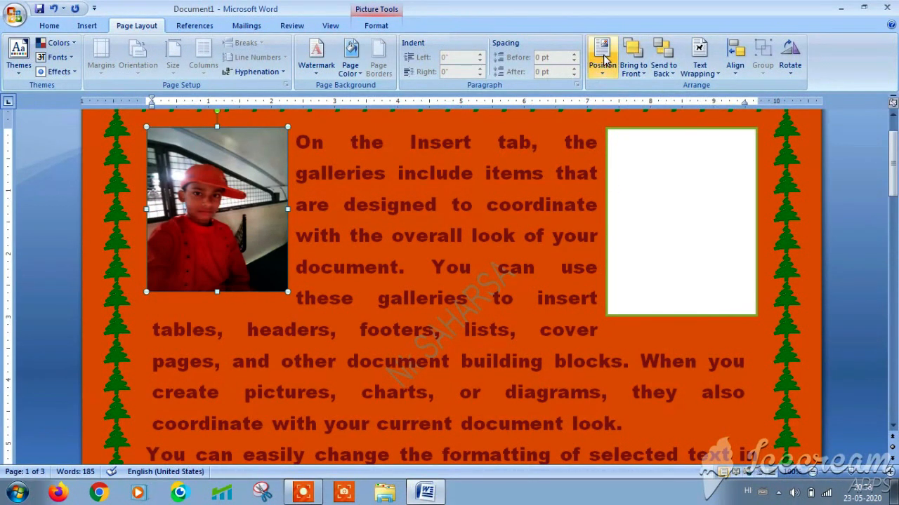
click(643, 75)
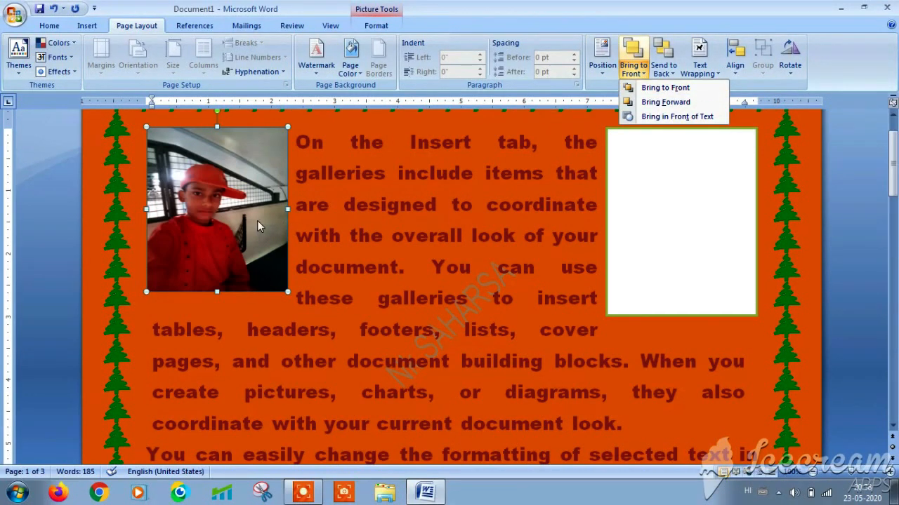
click(243, 176)
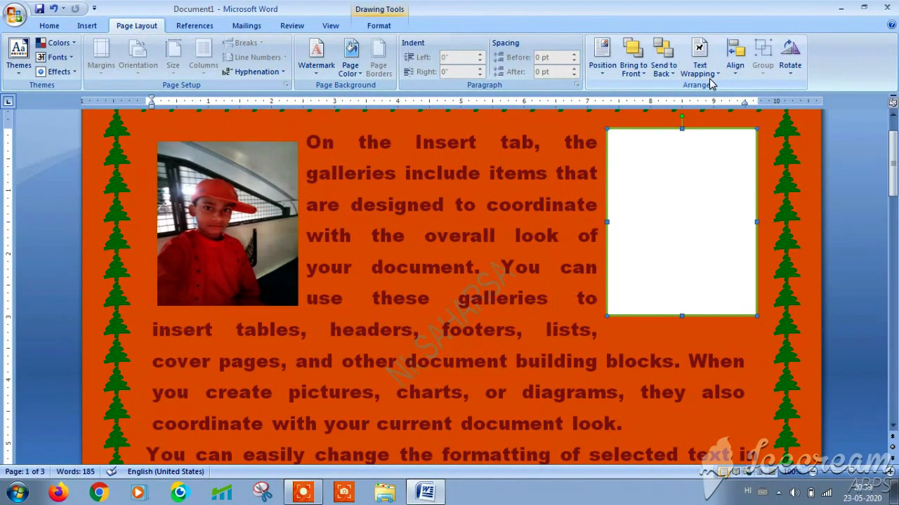
- Drag the white rectangle left into the text, then back to the right
click(709, 70)
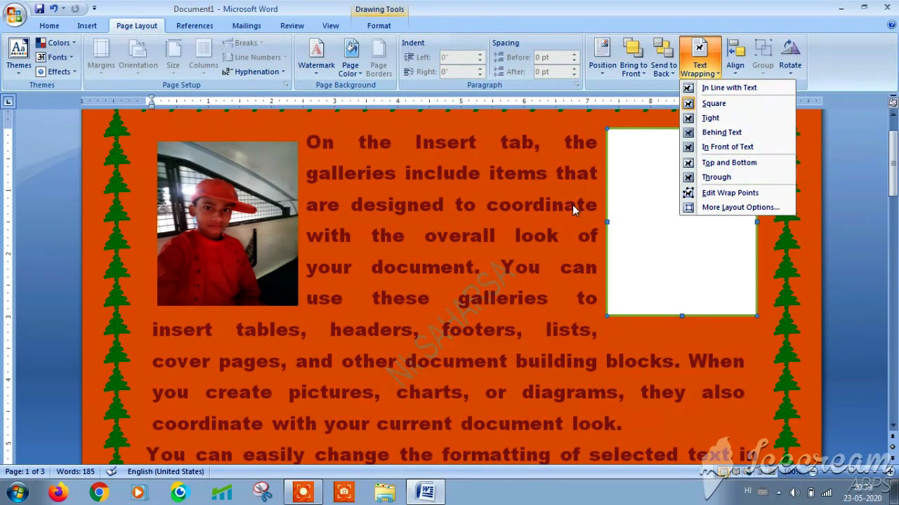
click(634, 258)
drag(615, 255, 563, 263)
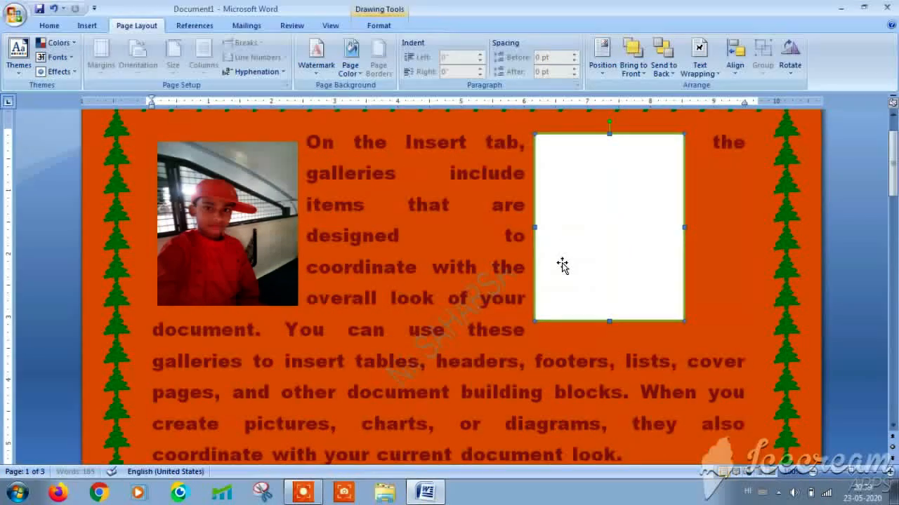
drag(628, 242, 688, 253)
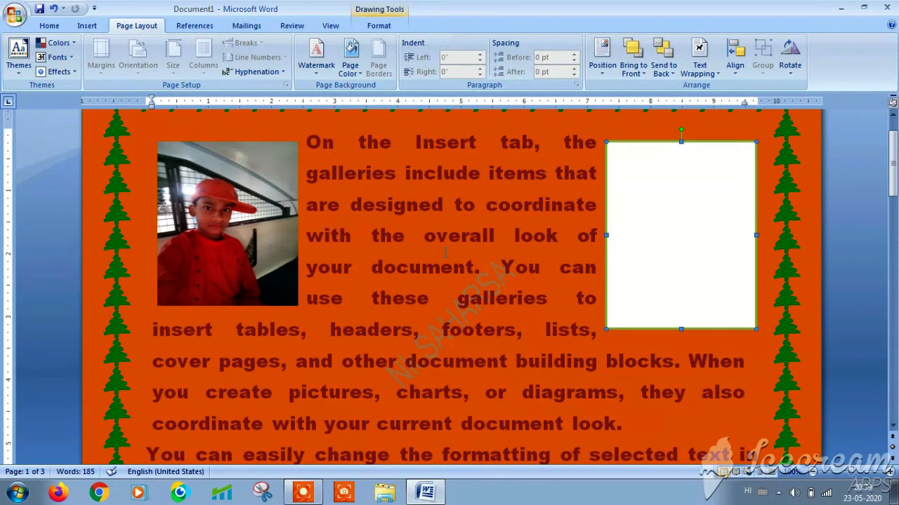
click(259, 262)
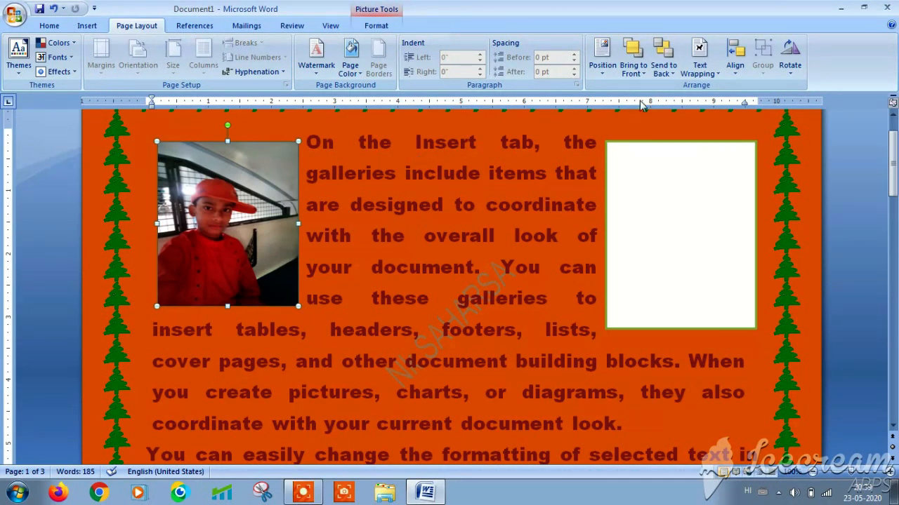
- Set the photo to Behind Text wrapping and move it to the paragraph's middle
click(716, 77)
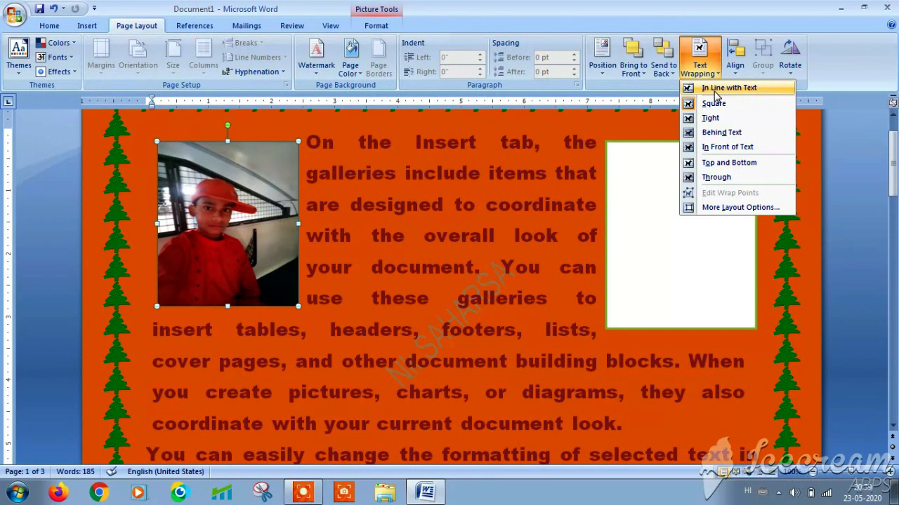
click(717, 133)
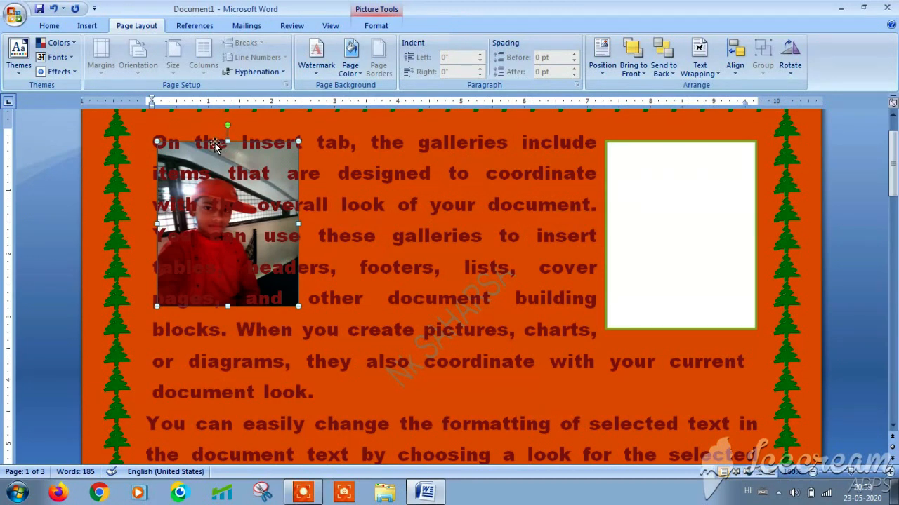
drag(215, 143, 456, 142)
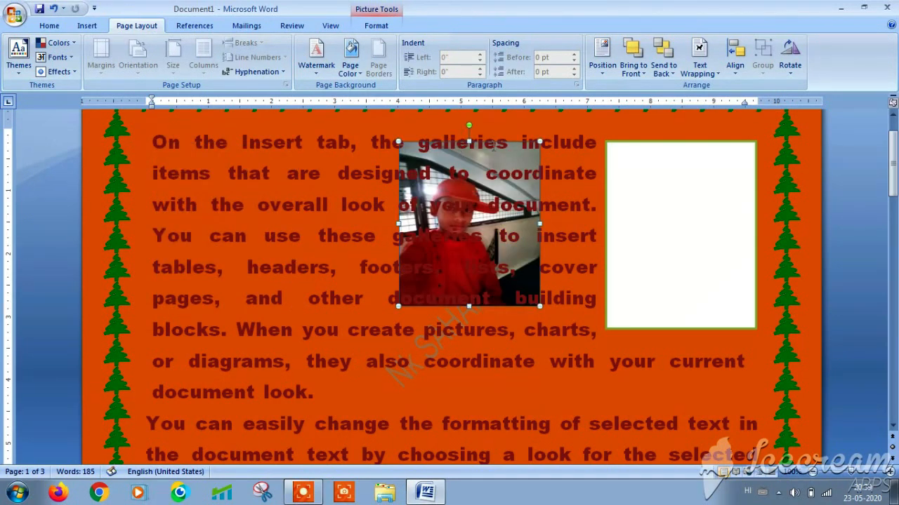
- Set the white rectangle's text wrapping to Behind Text as well
click(655, 221)
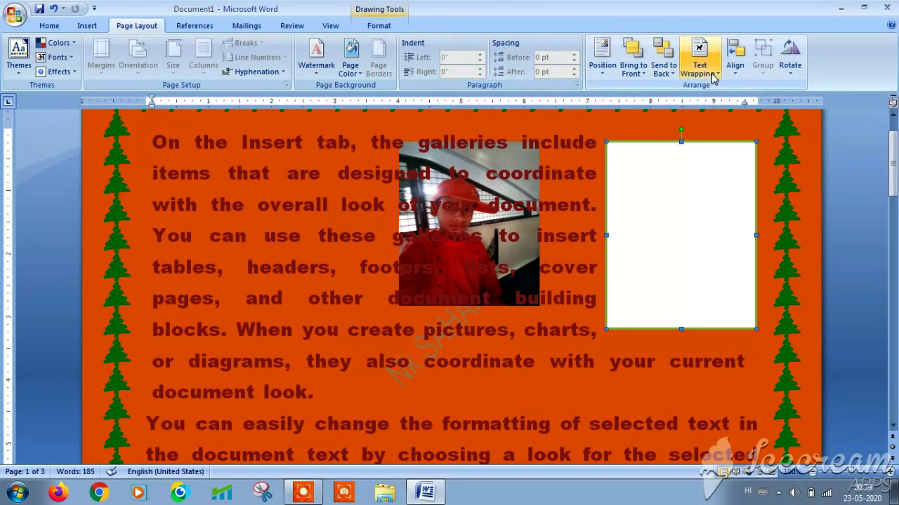
click(700, 64)
click(709, 140)
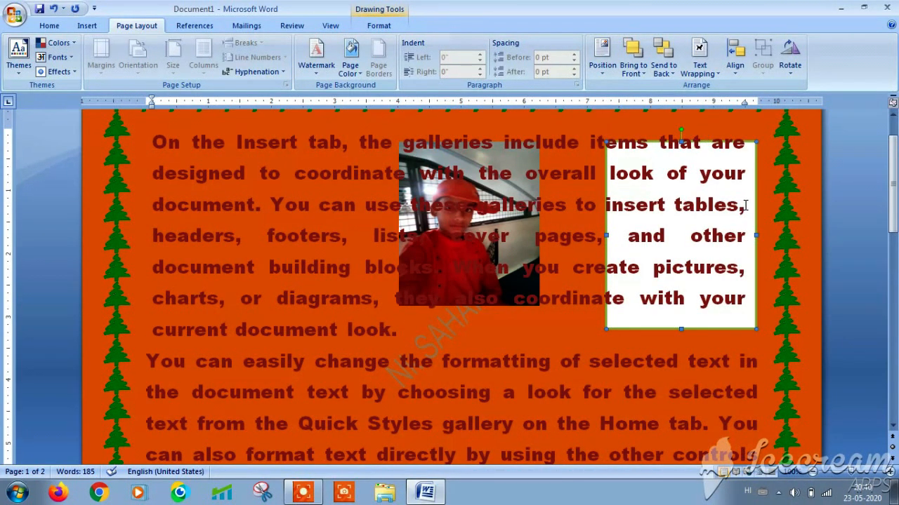
click(715, 76)
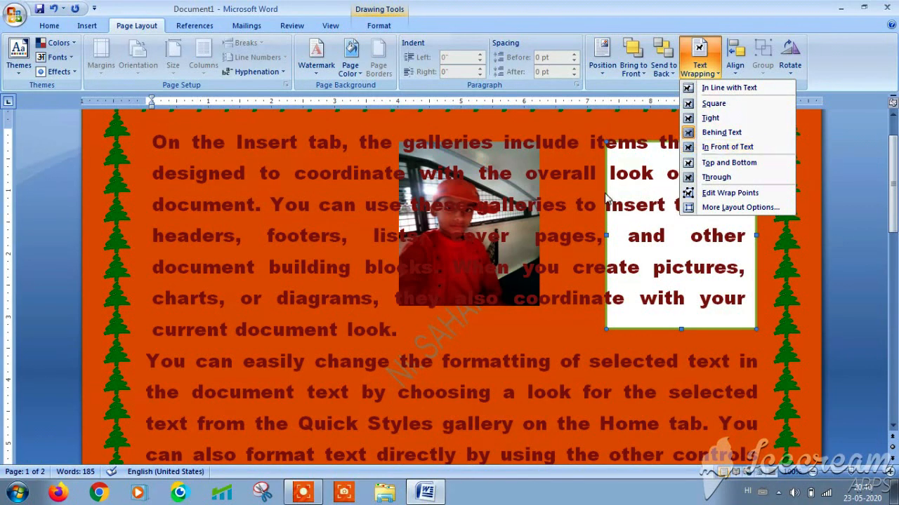
key(Escape)
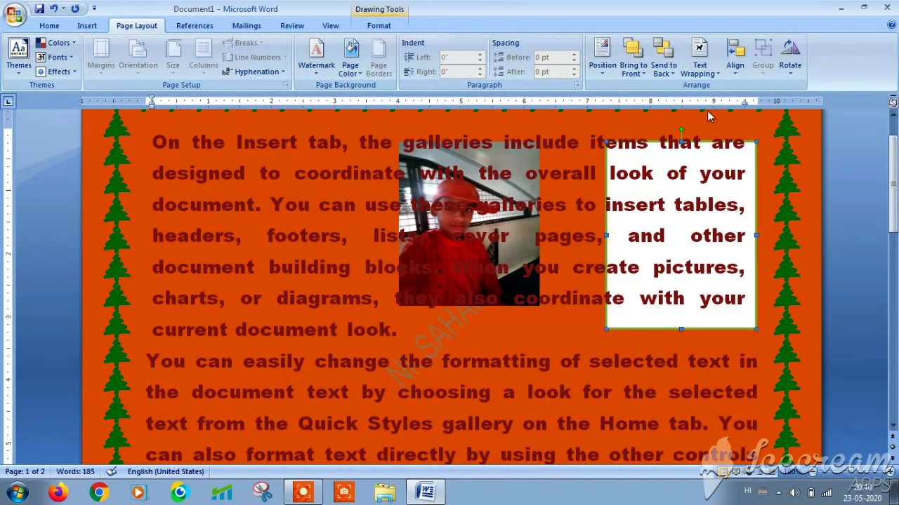
click(710, 78)
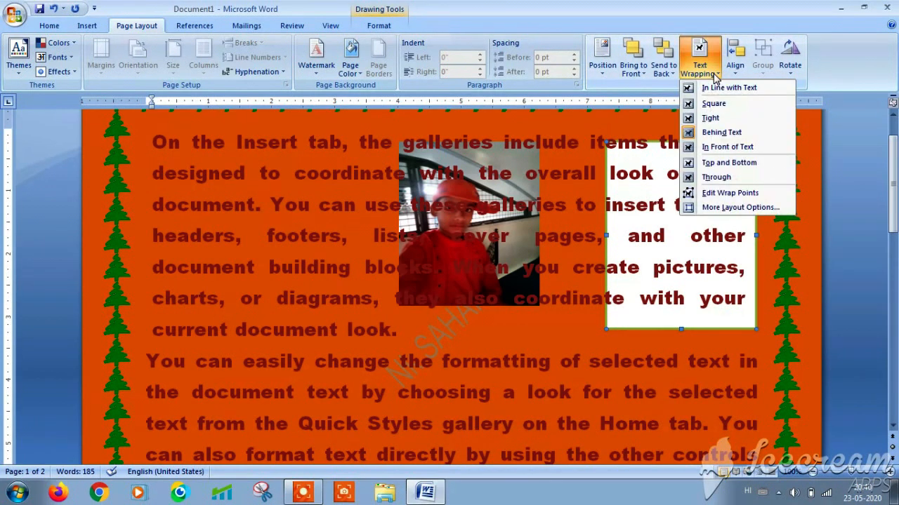
- Try In Front of Text, Top and Bottom, then Through wrapping on the rectangle and edit its wrap points
click(718, 148)
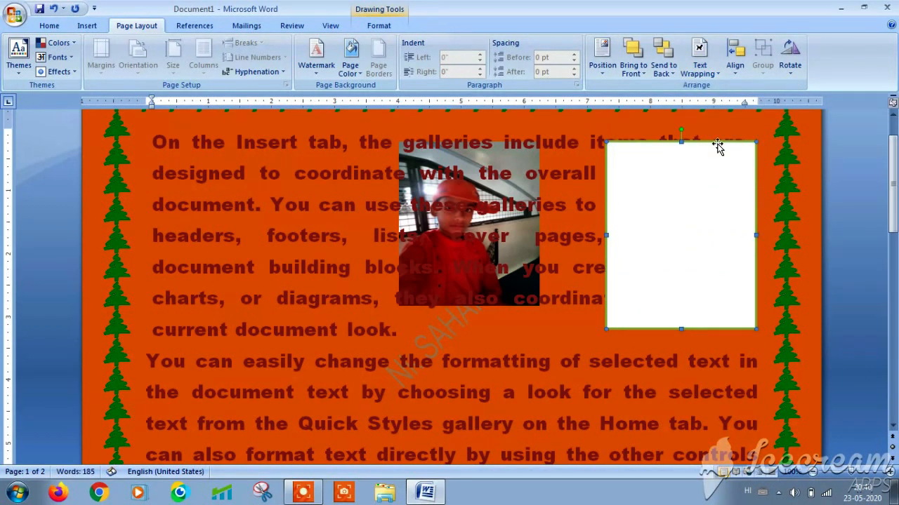
click(713, 72)
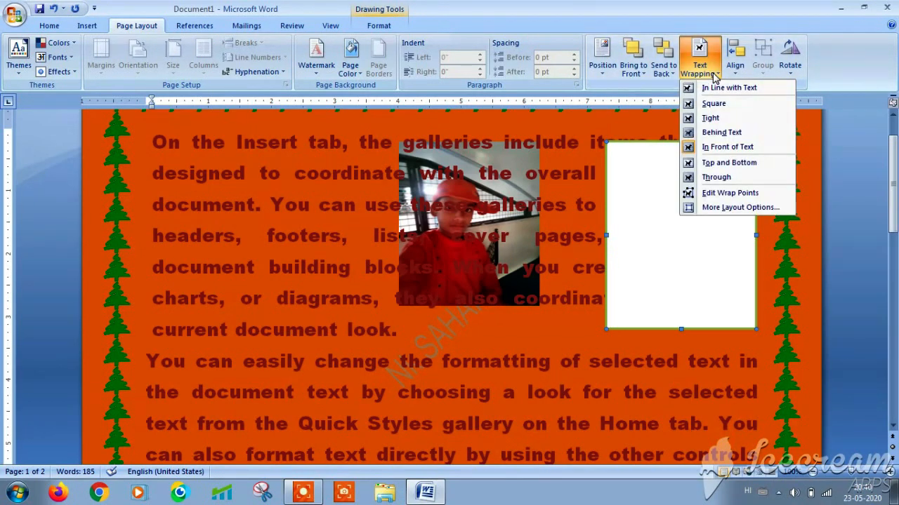
click(716, 163)
click(715, 73)
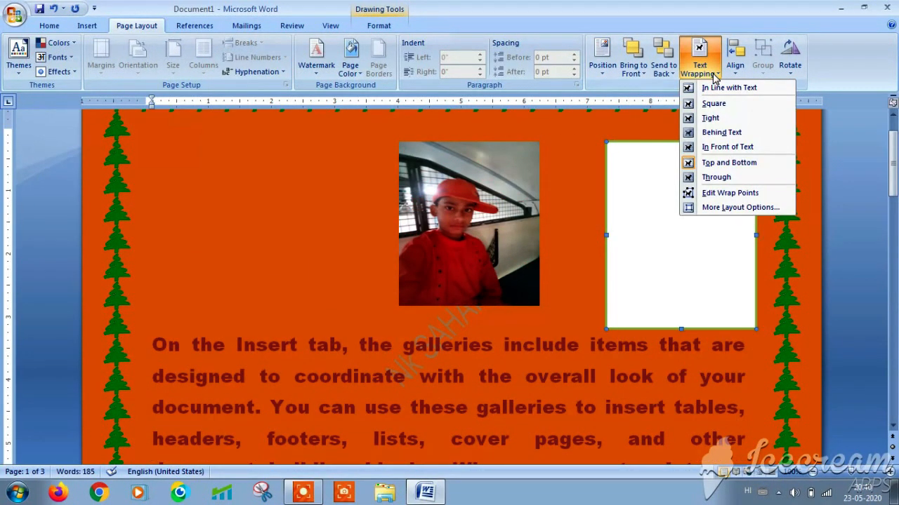
click(716, 177)
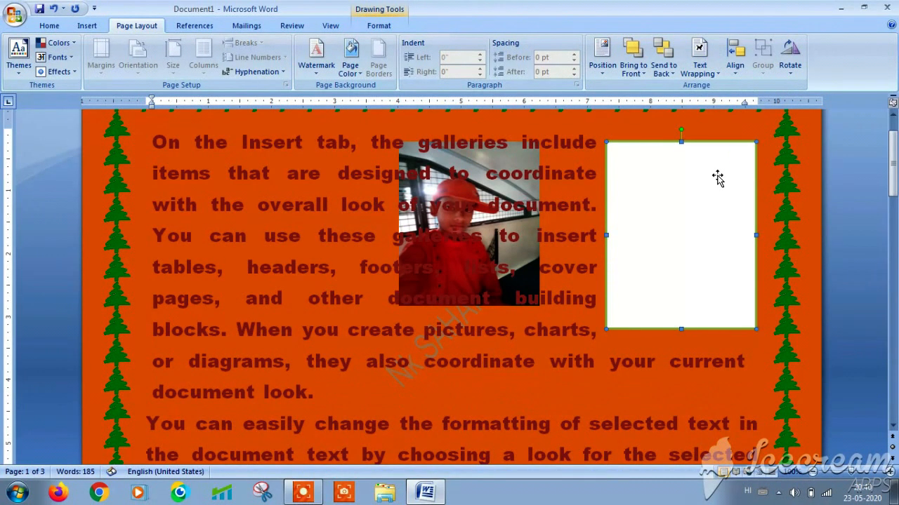
click(711, 76)
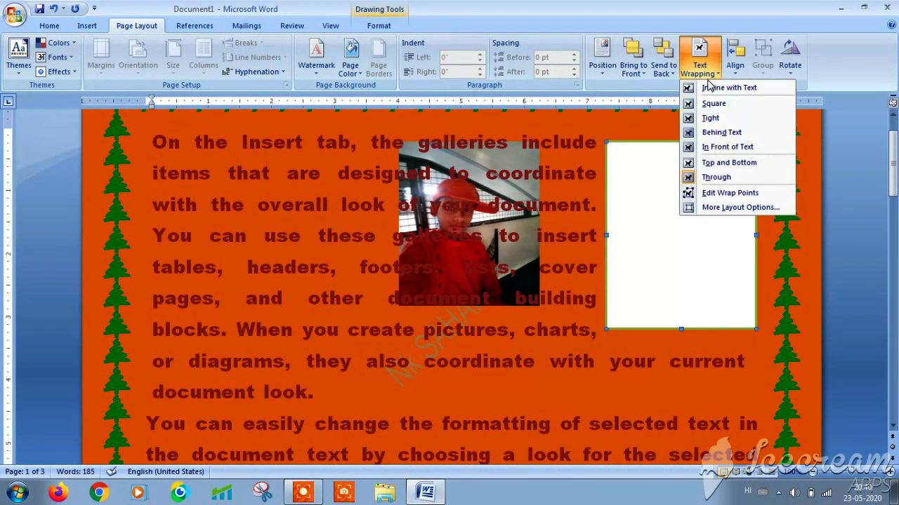
click(724, 191)
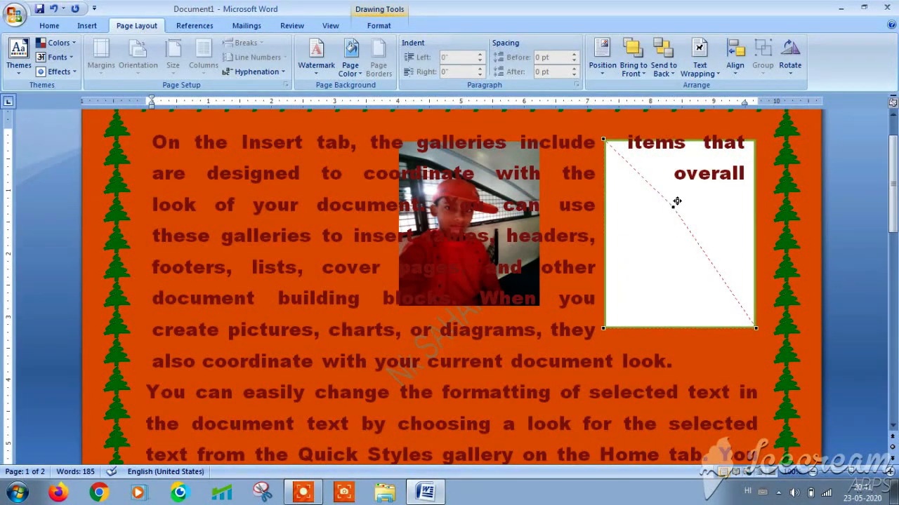
- Reshape the white rectangle's wrap points into a slanted left edge so text runs in, then reselect it
drag(677, 202, 720, 171)
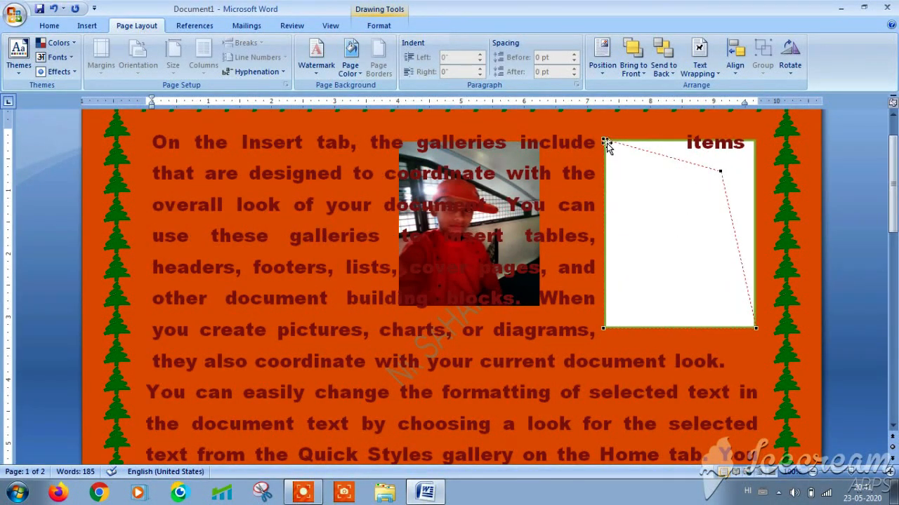
drag(604, 141, 672, 275)
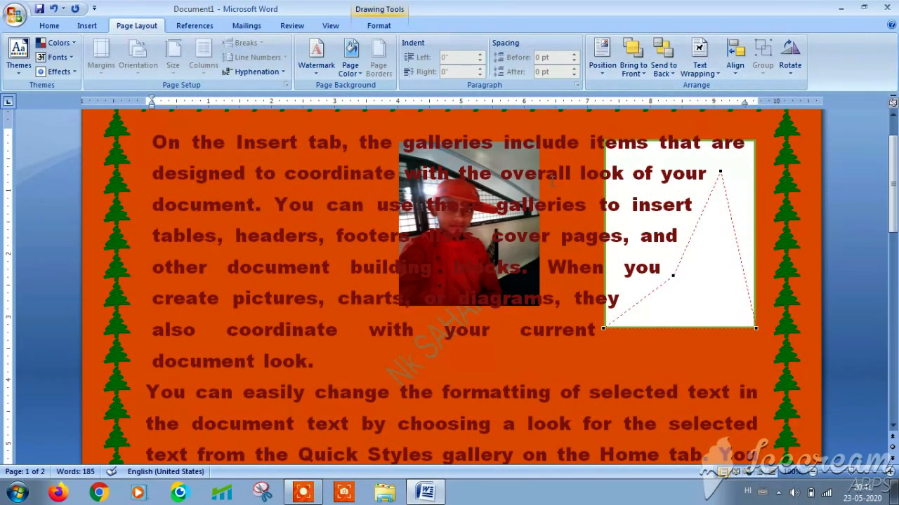
click(497, 206)
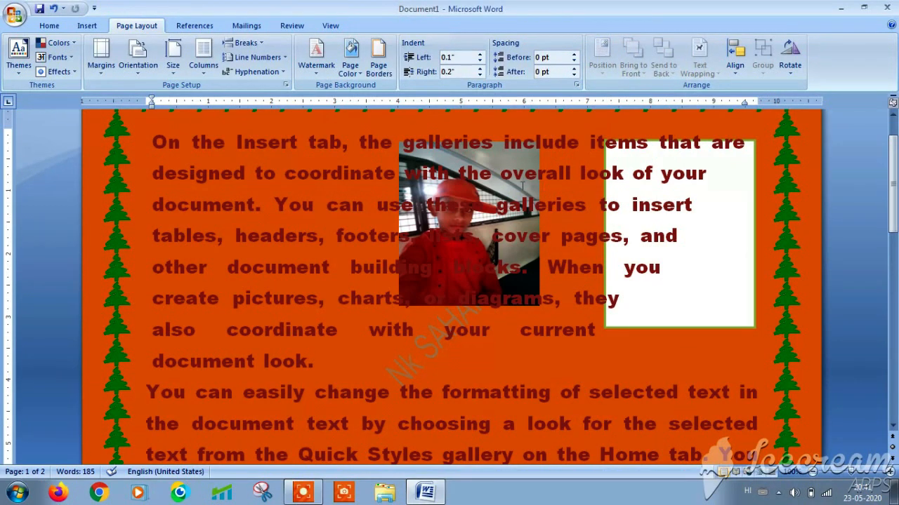
click(669, 260)
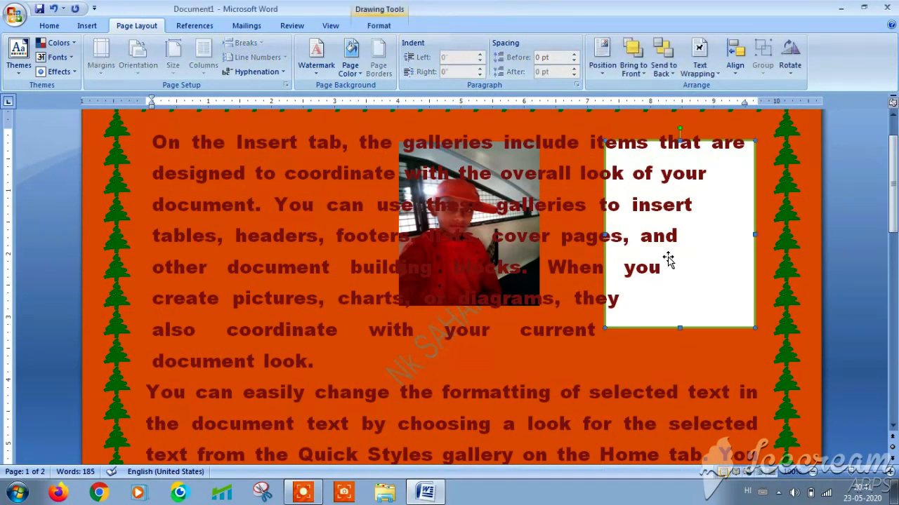
drag(668, 257, 464, 245)
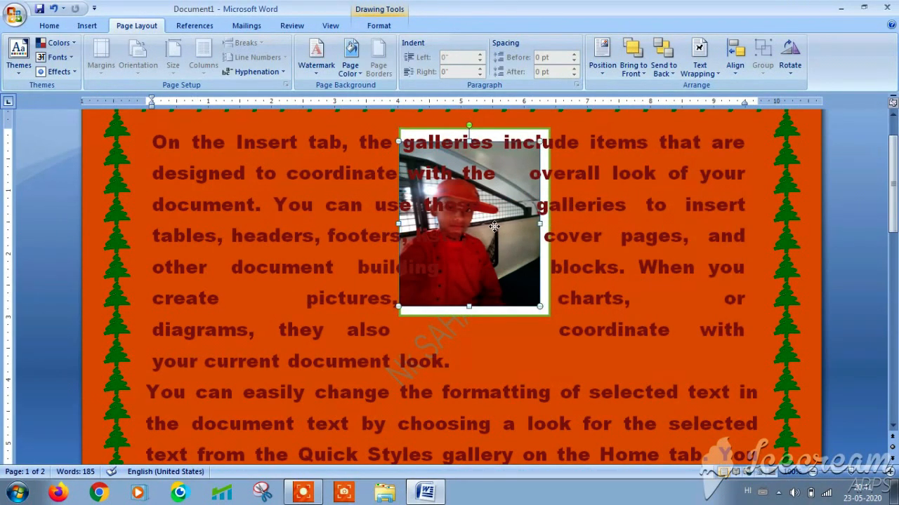
drag(501, 223, 488, 204)
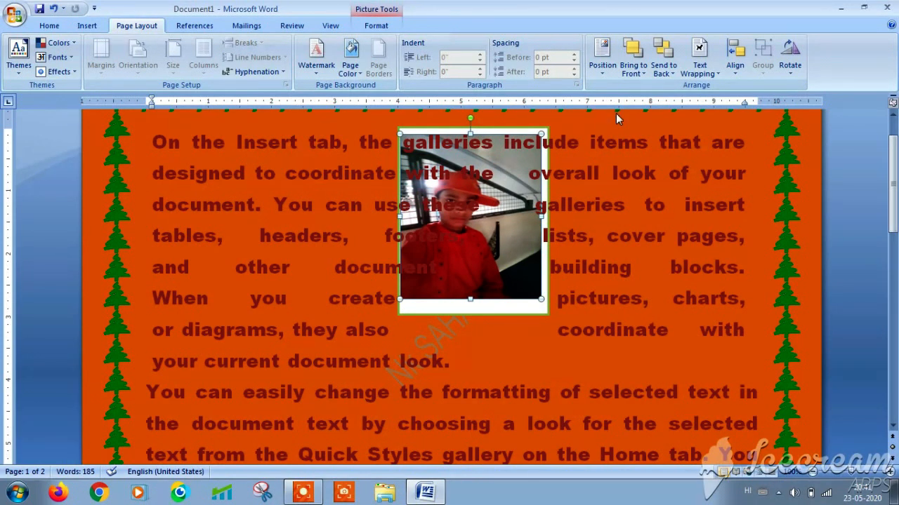
click(671, 76)
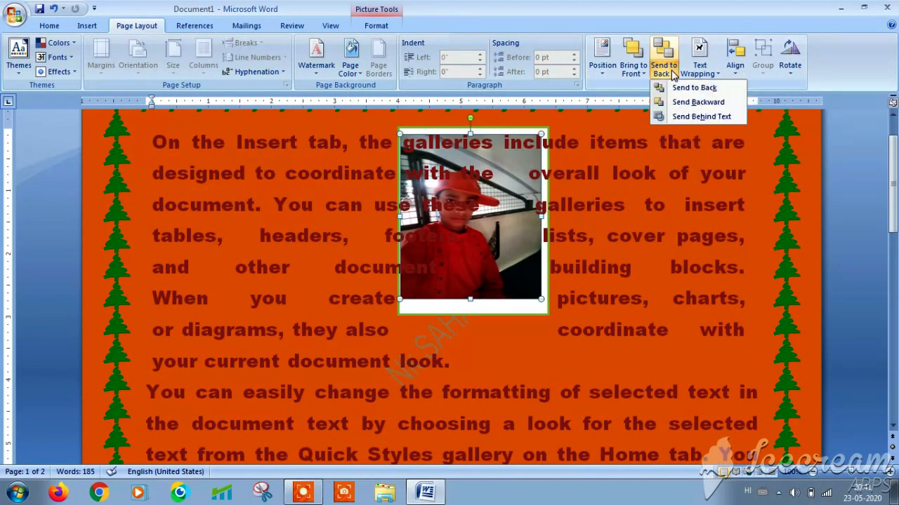
click(678, 88)
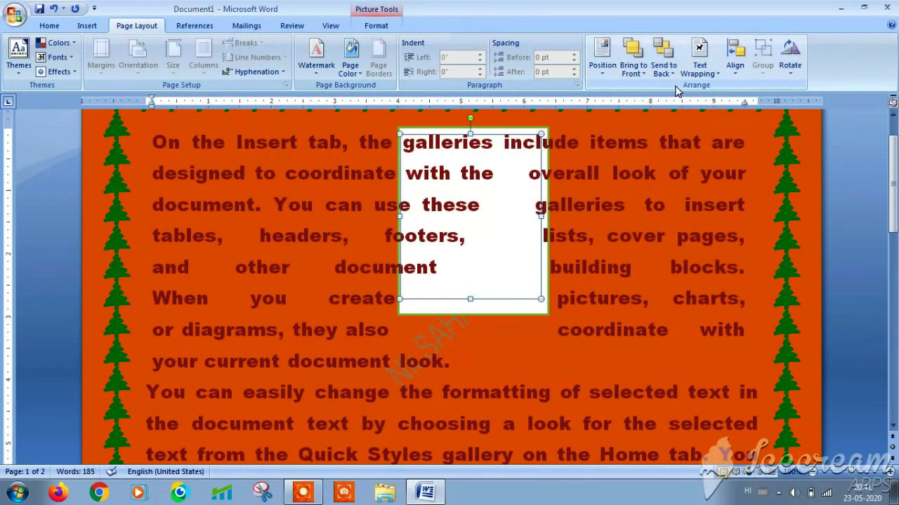
click(674, 75)
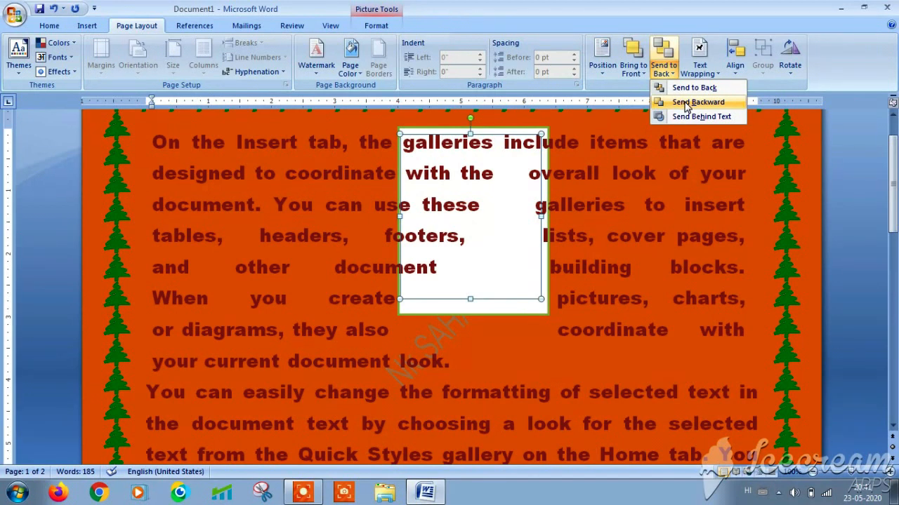
click(685, 102)
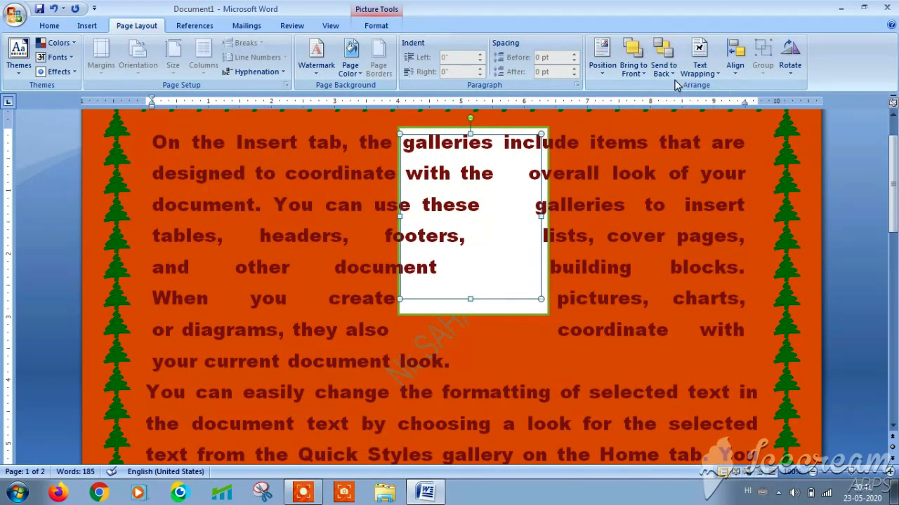
click(672, 74)
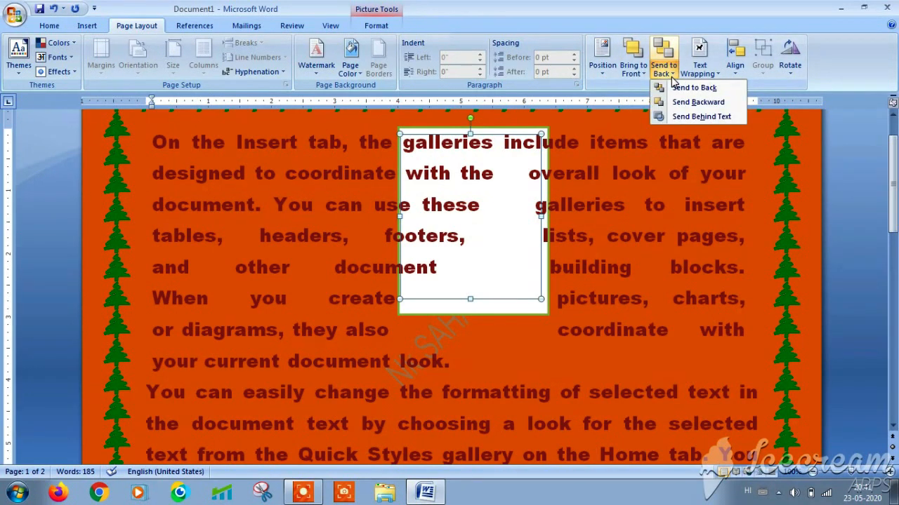
click(684, 118)
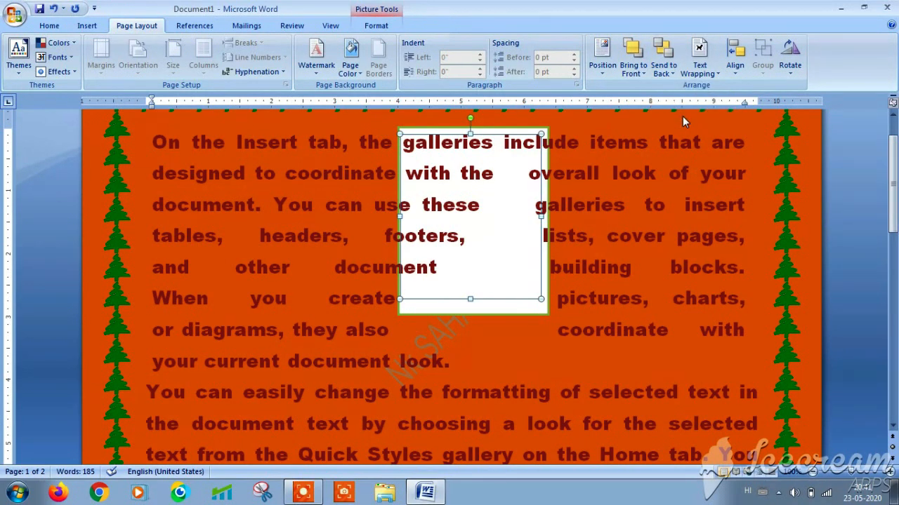
click(643, 71)
click(649, 89)
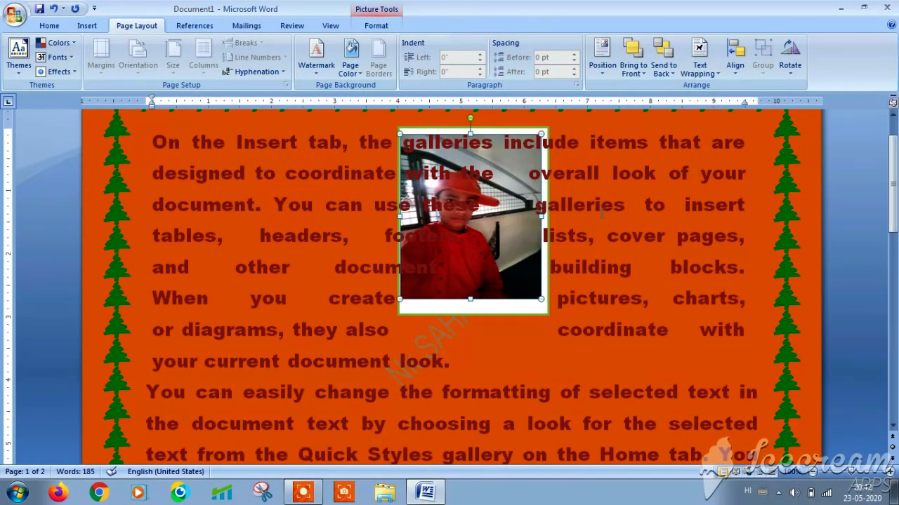
- Align the photo to the left margin, then top, then vertical middle, and deselect it
click(734, 70)
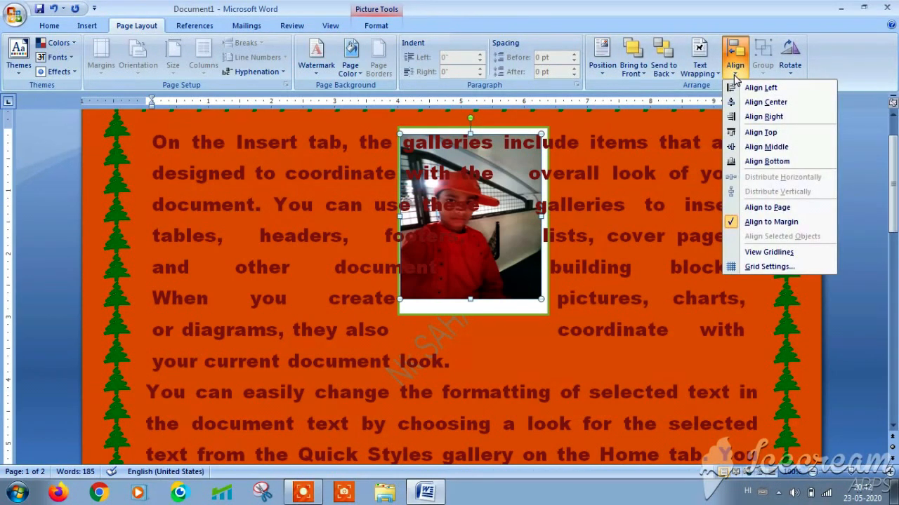
click(746, 89)
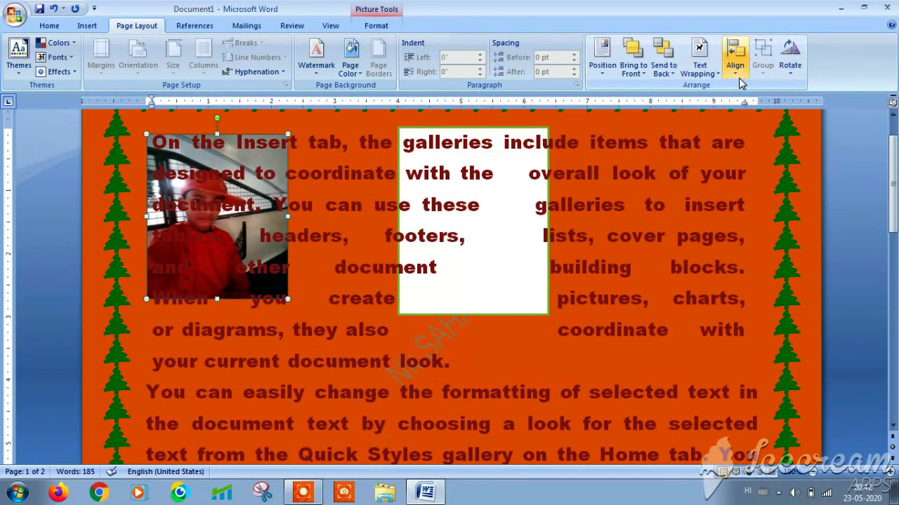
click(740, 77)
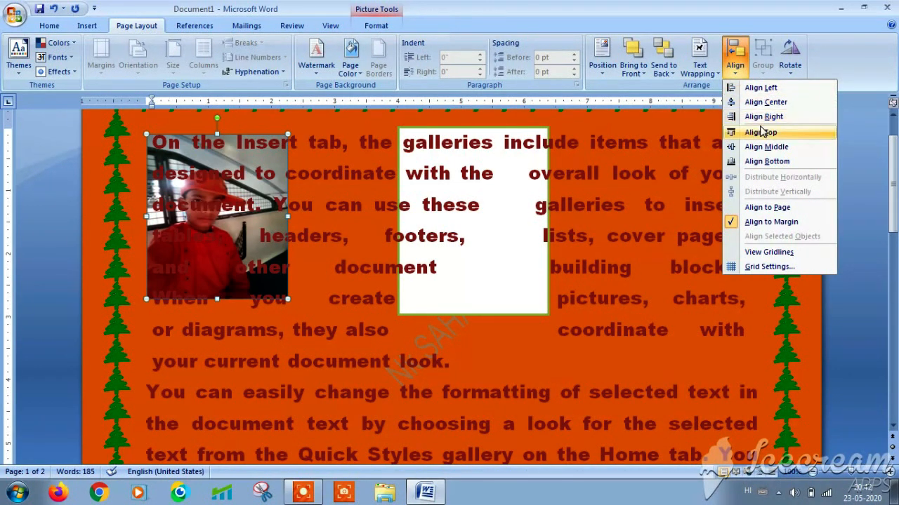
click(762, 134)
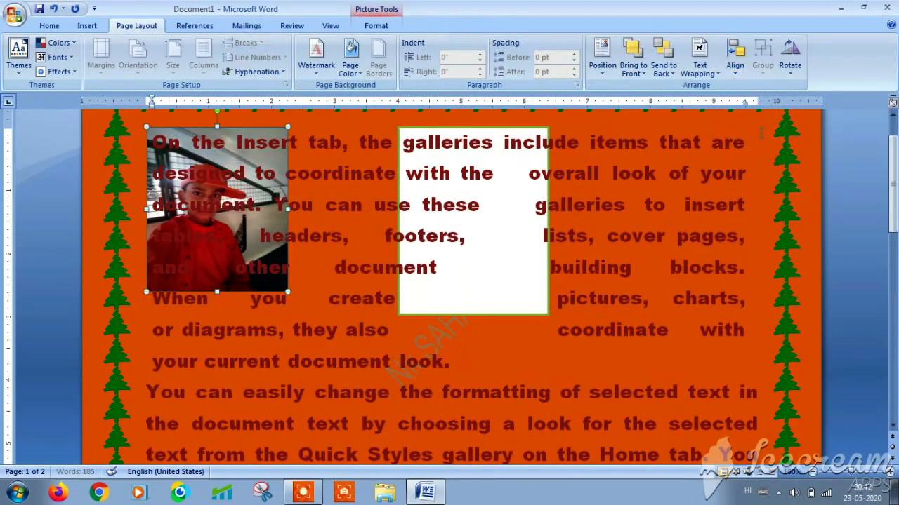
click(739, 70)
click(765, 147)
click(737, 70)
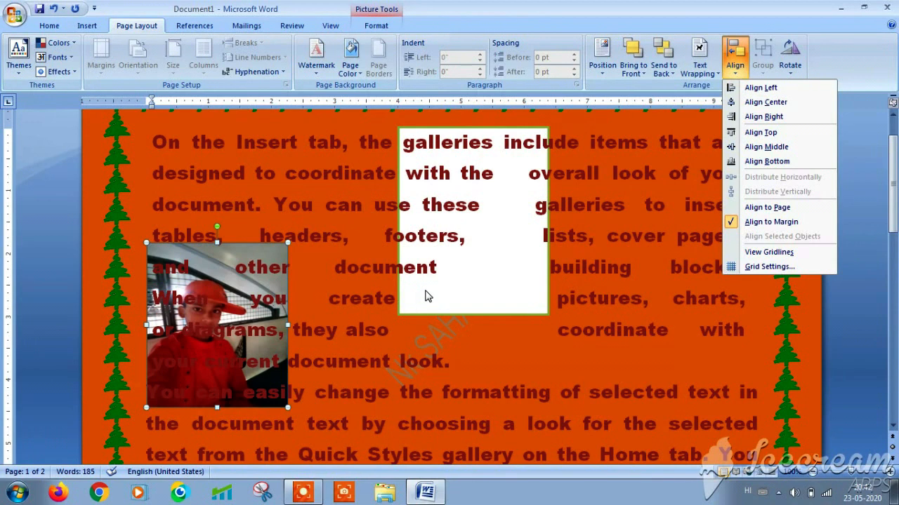
click(314, 300)
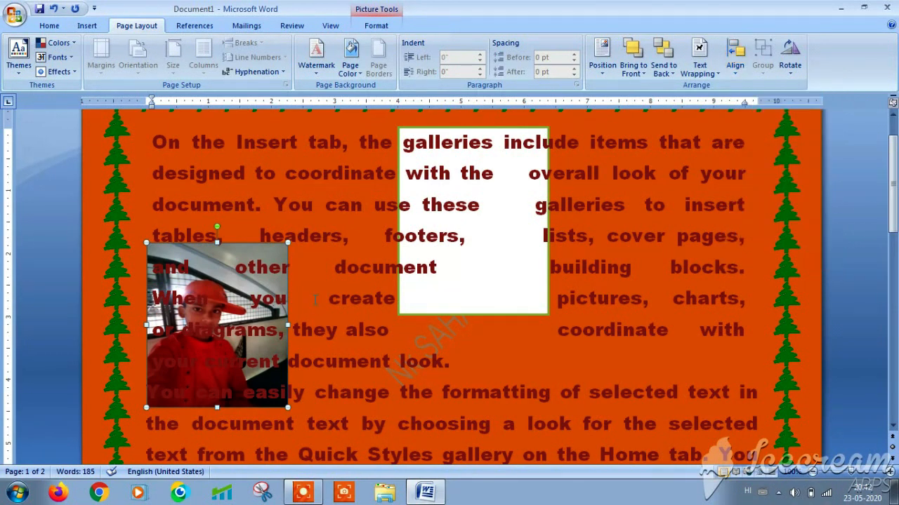
click(321, 289)
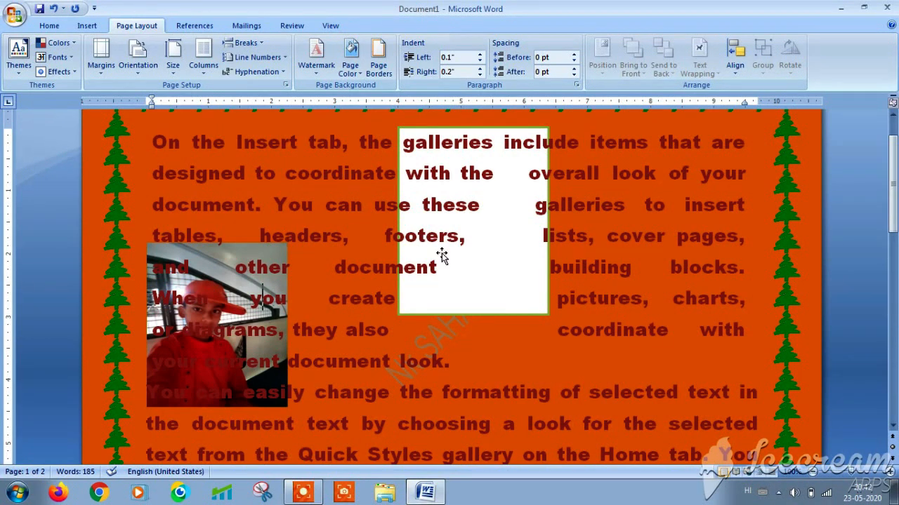
- Select the white text box, align it left, then centre it horizontally
click(475, 253)
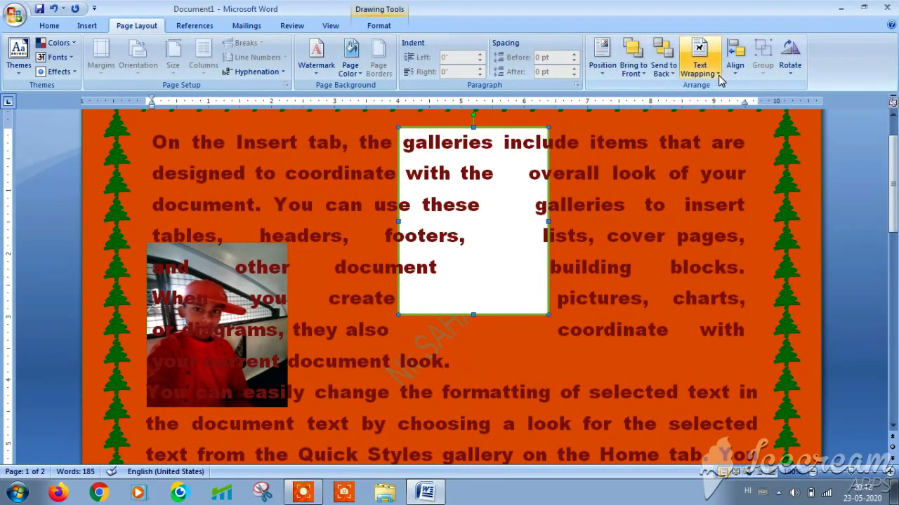
click(741, 73)
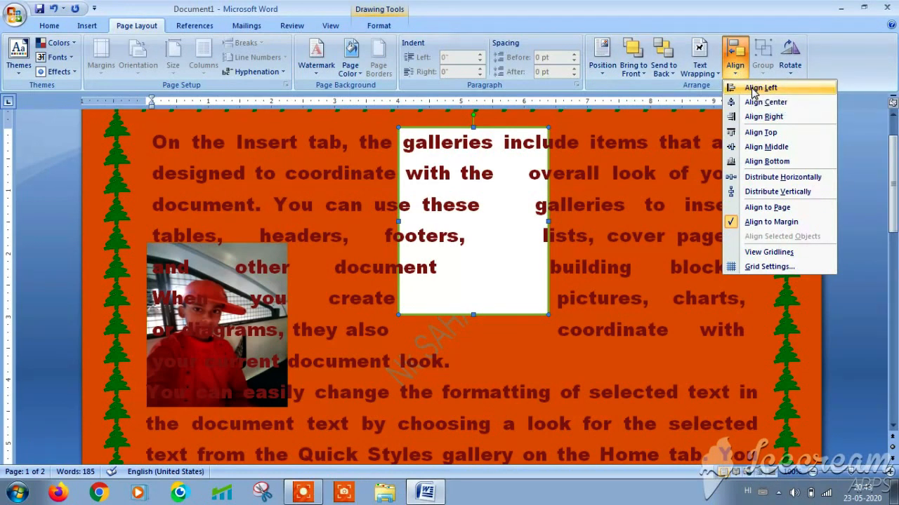
click(753, 89)
click(736, 73)
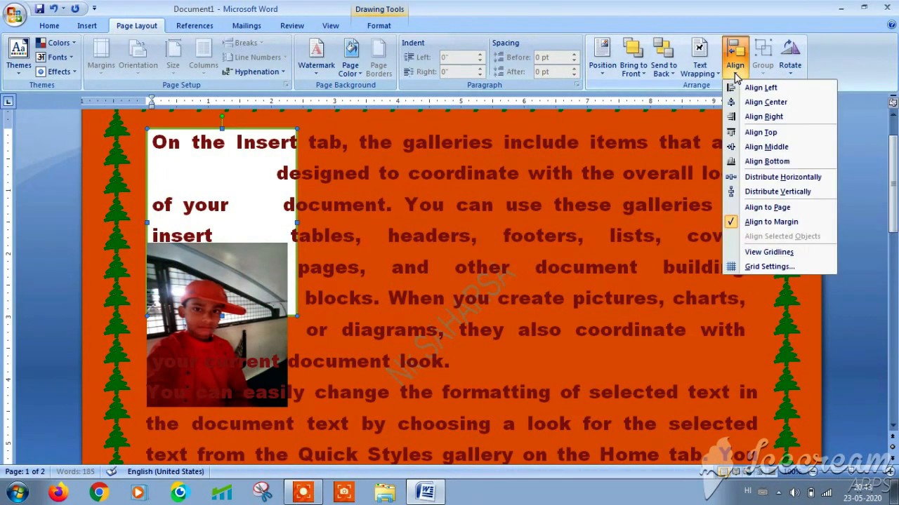
click(756, 102)
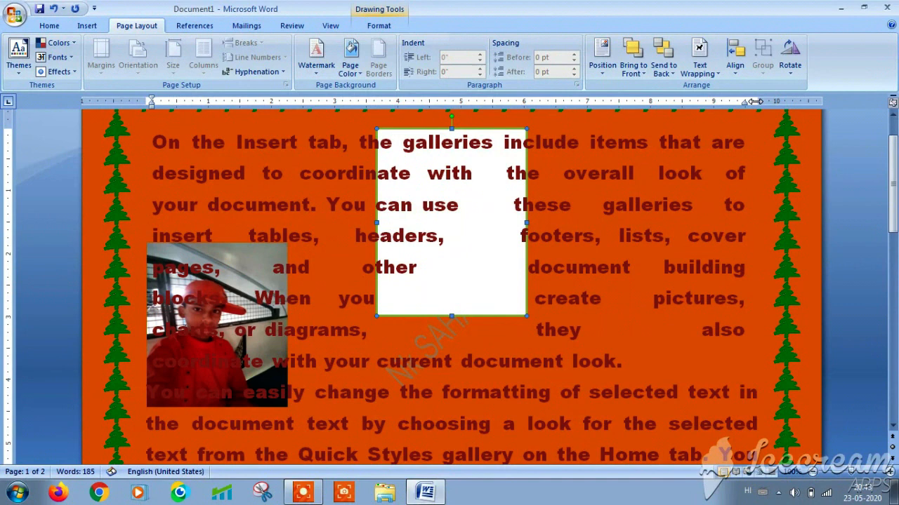
- Align the text box top, then vertical middle, and distribute it horizontally
click(735, 67)
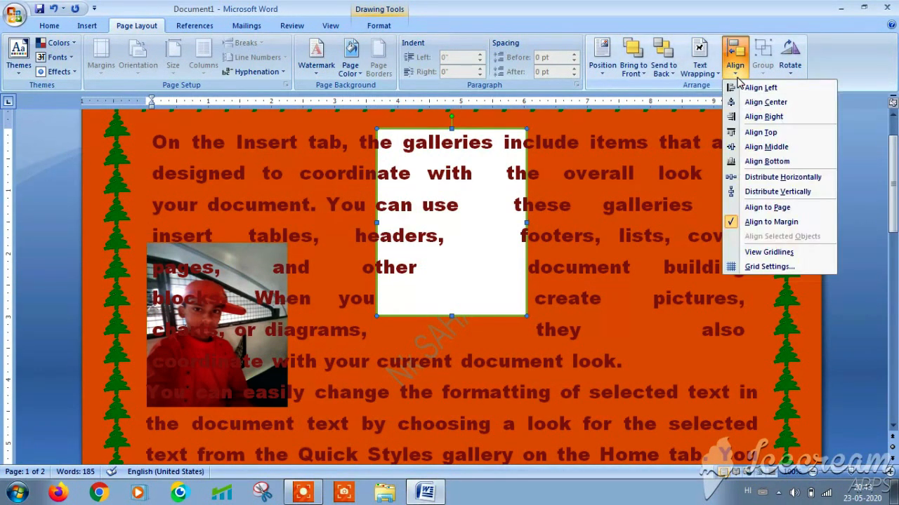
click(756, 135)
click(737, 70)
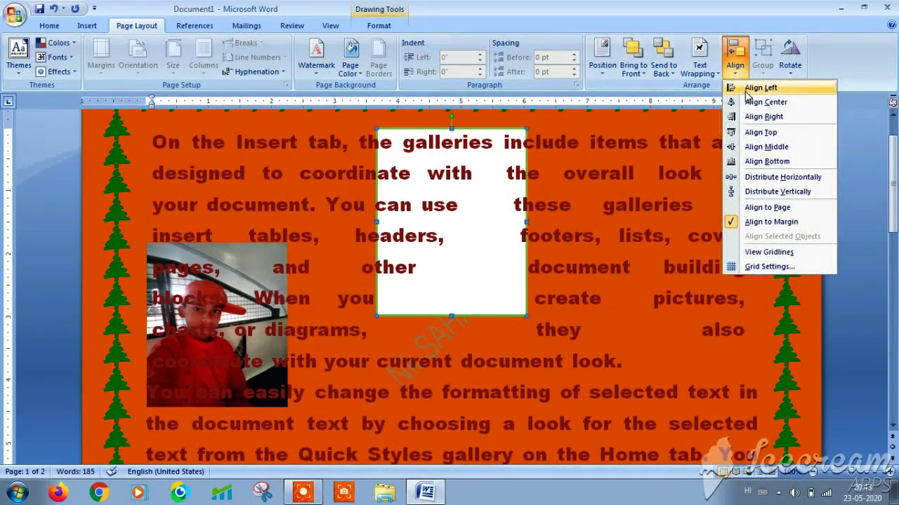
click(762, 154)
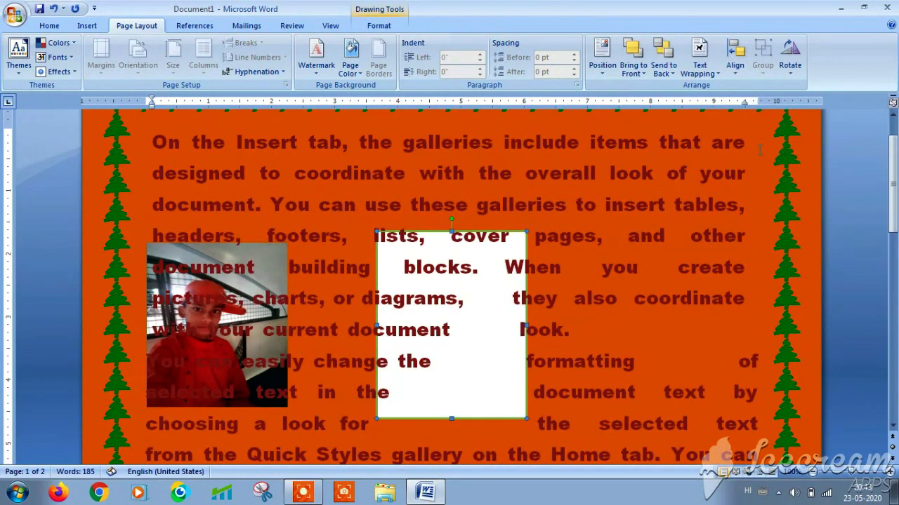
click(735, 65)
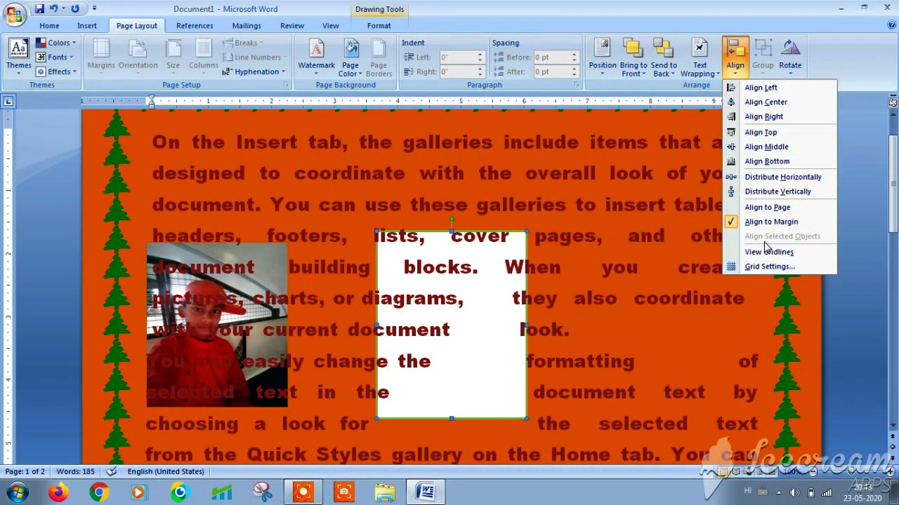
click(762, 183)
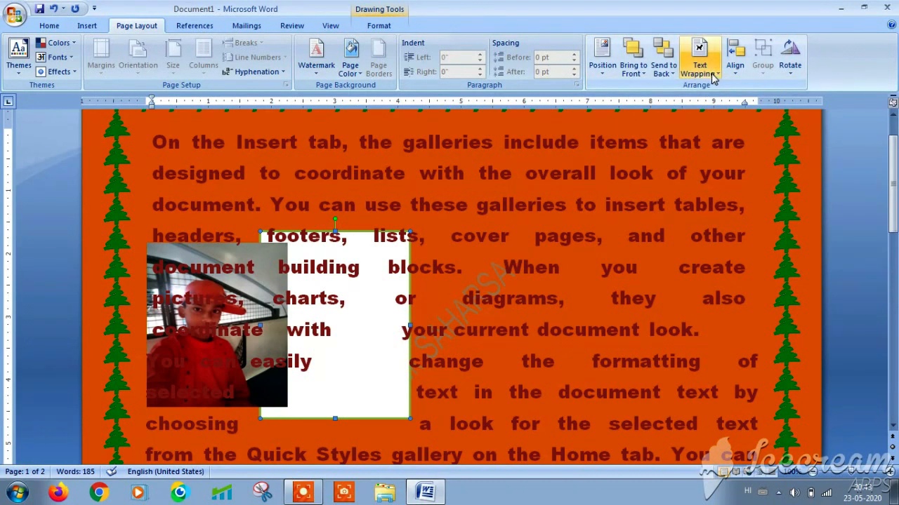
click(734, 64)
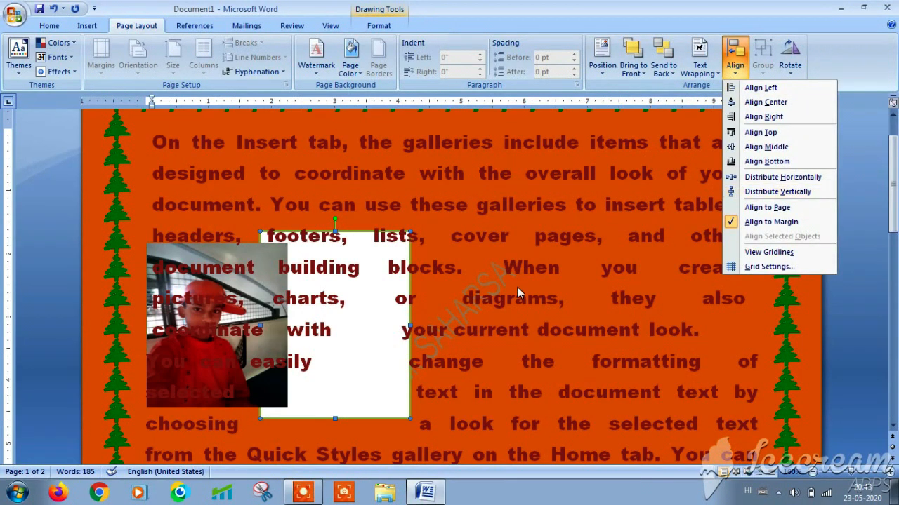